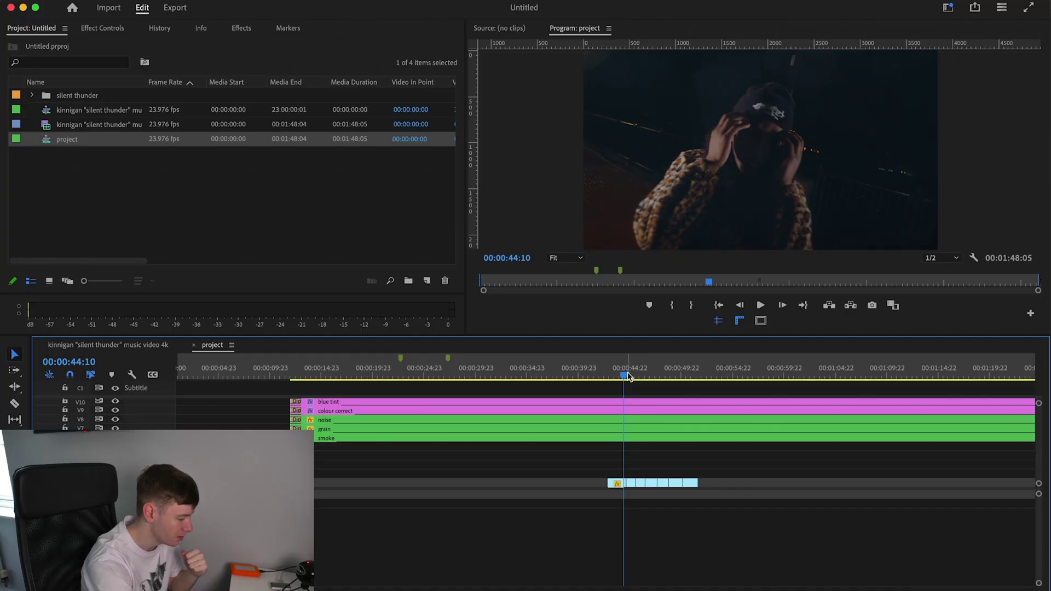
Move the playhead through the clips around 00:00:44 in the project sequence to find a frame suitable as a still.
mouse_move(627, 374)
left_mouse_down()
mouse_move(680, 378)
mouse_move(628, 380)
left_mouse_up()
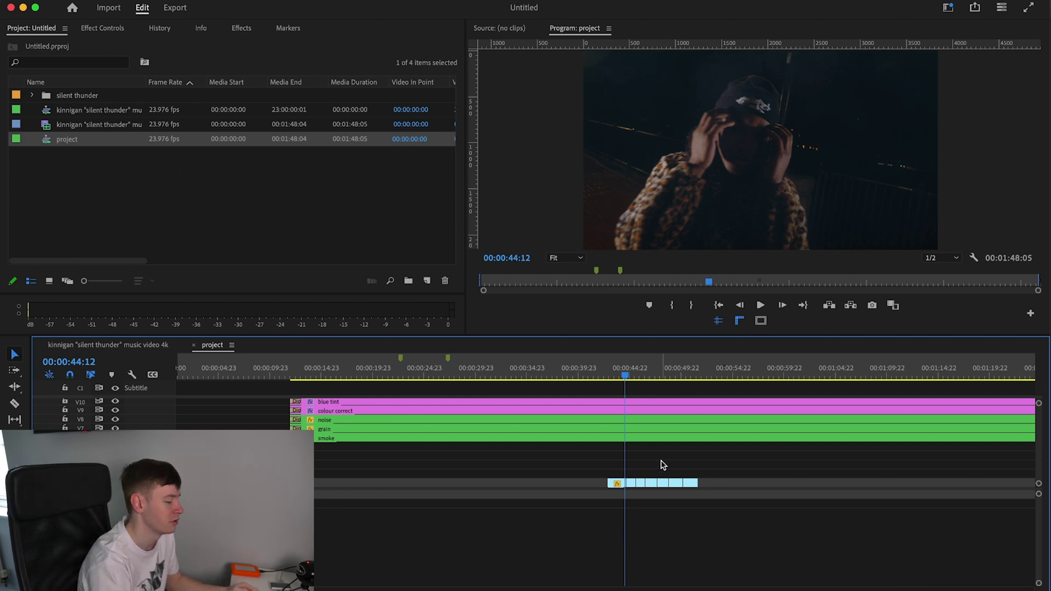
scroll(661, 465, "up", 5)
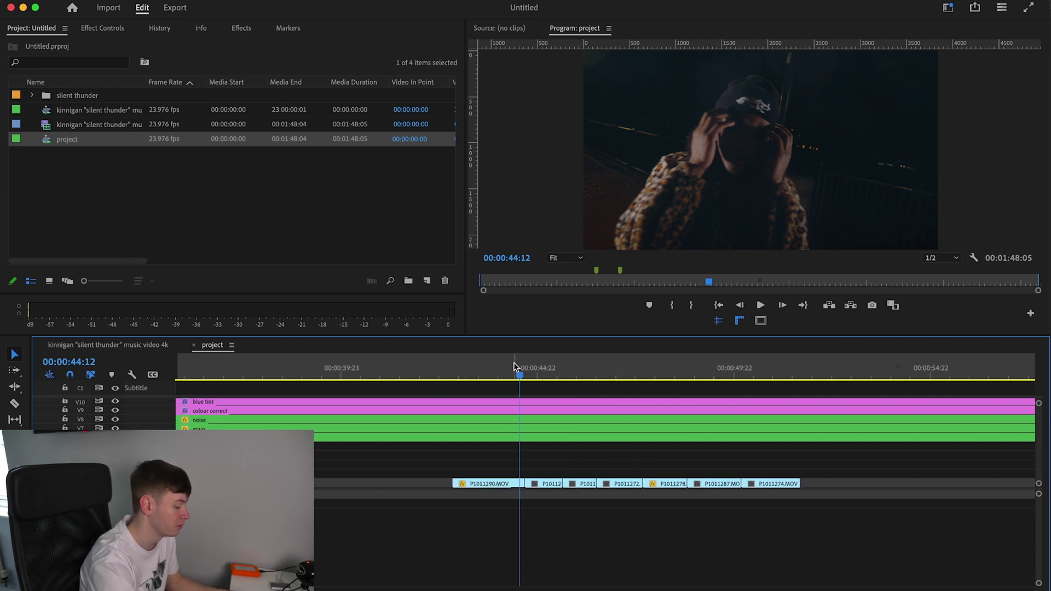
left_click(531, 368)
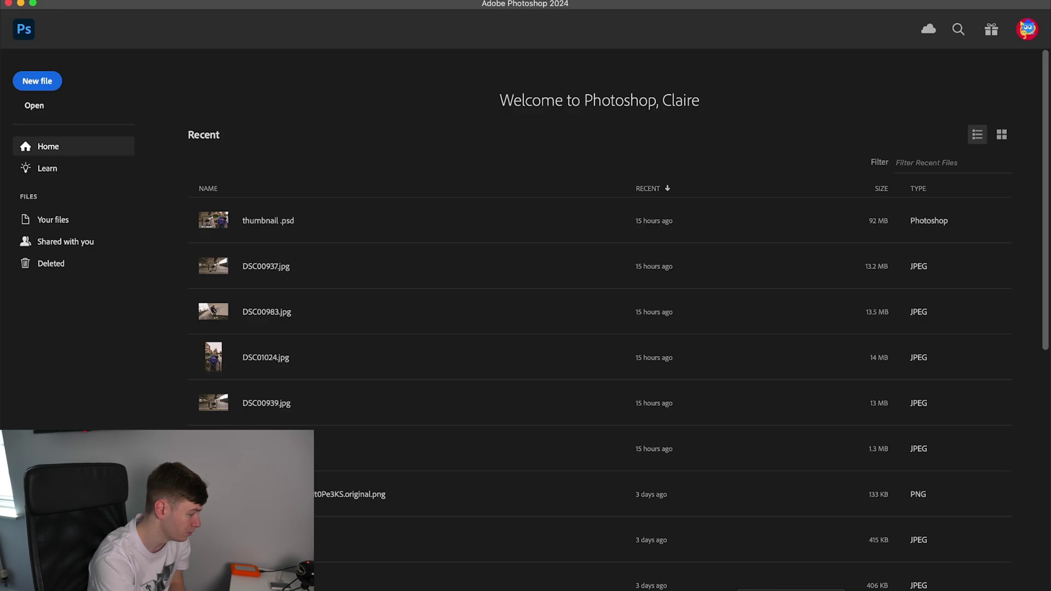
Switch to Photoshop, create a 3840 x 2160 px document from the 4K preset, and unlock its Background layer.
left_click(40, 82)
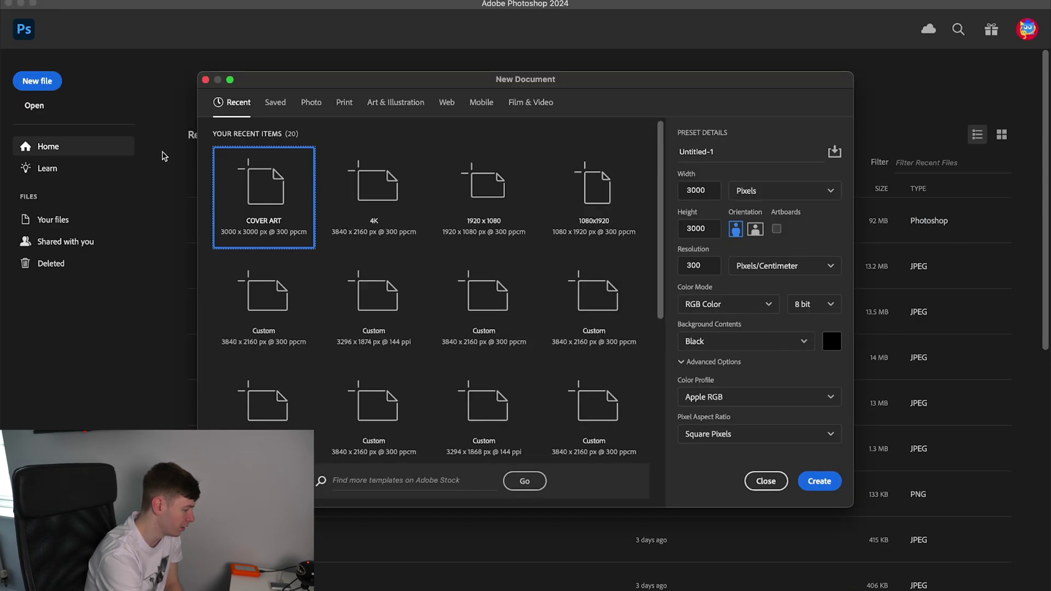
left_click(365, 200)
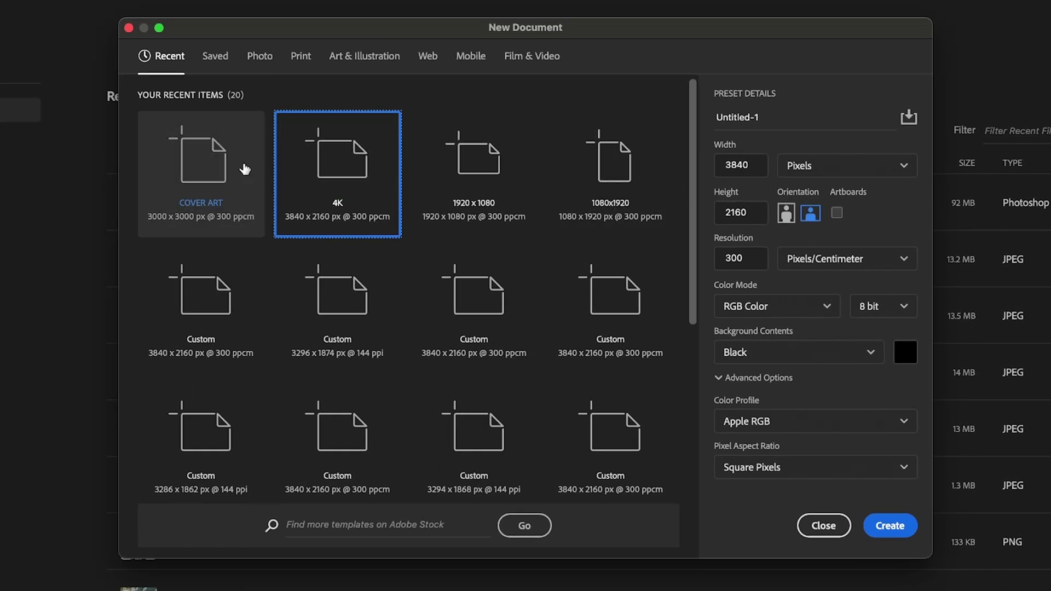
left_click(902, 526)
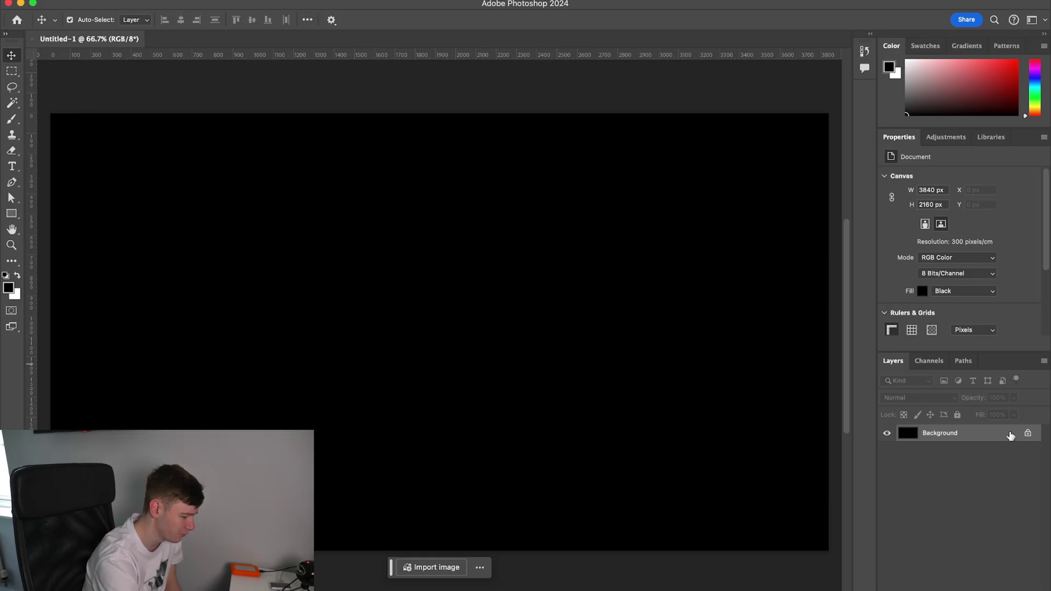
left_click(1027, 433)
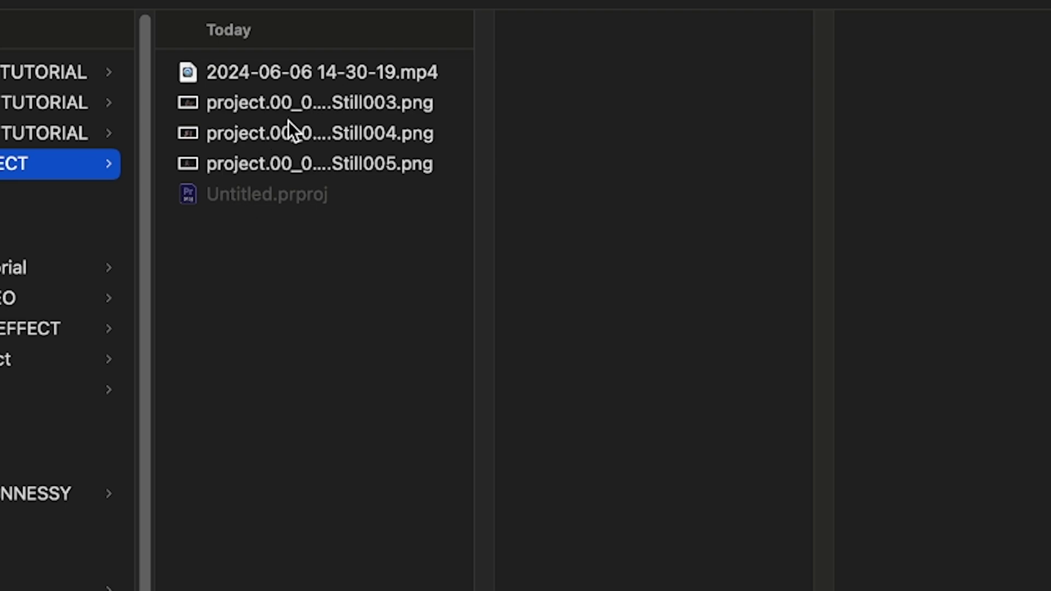
Open stills Still003, Still004 and Still005 and bring them into the Untitled-1 document as separate layers.
left_click(291, 104)
left_click_drag(291, 105, 335, 172)
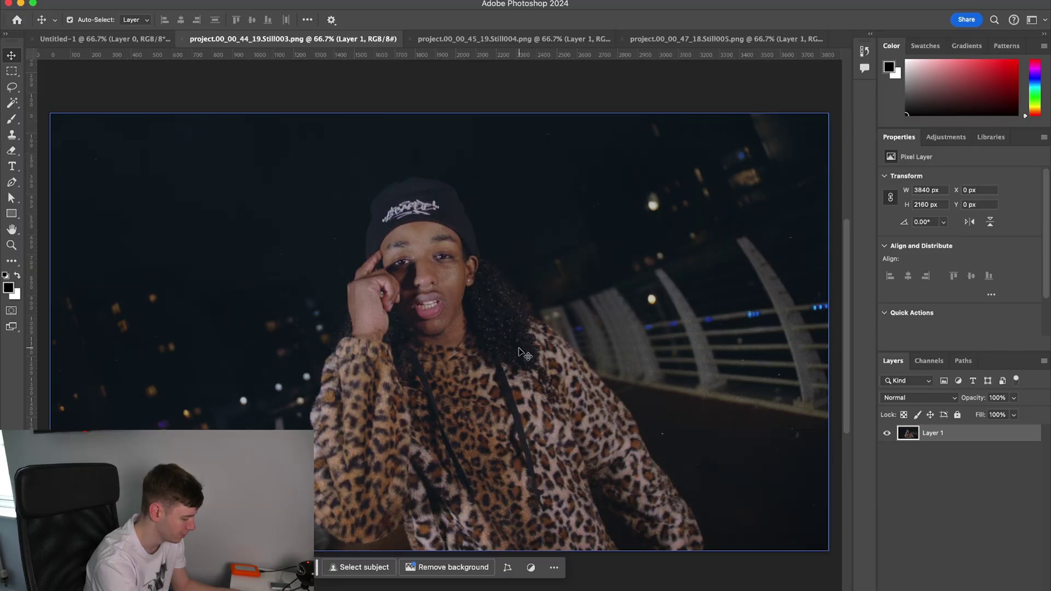
left_click_drag(119, 41, 460, 257)
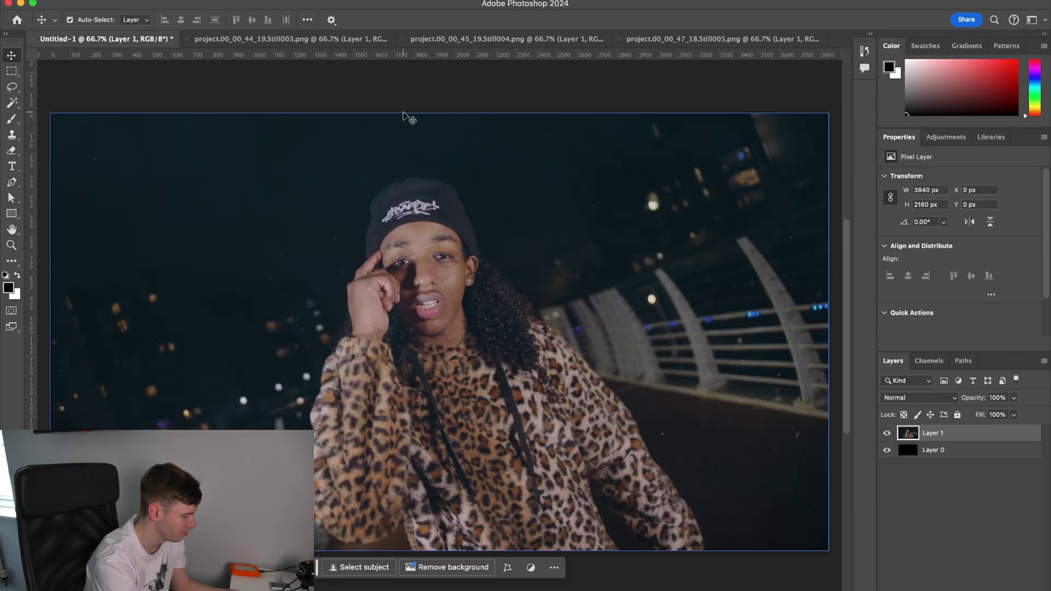
left_click(187, 39)
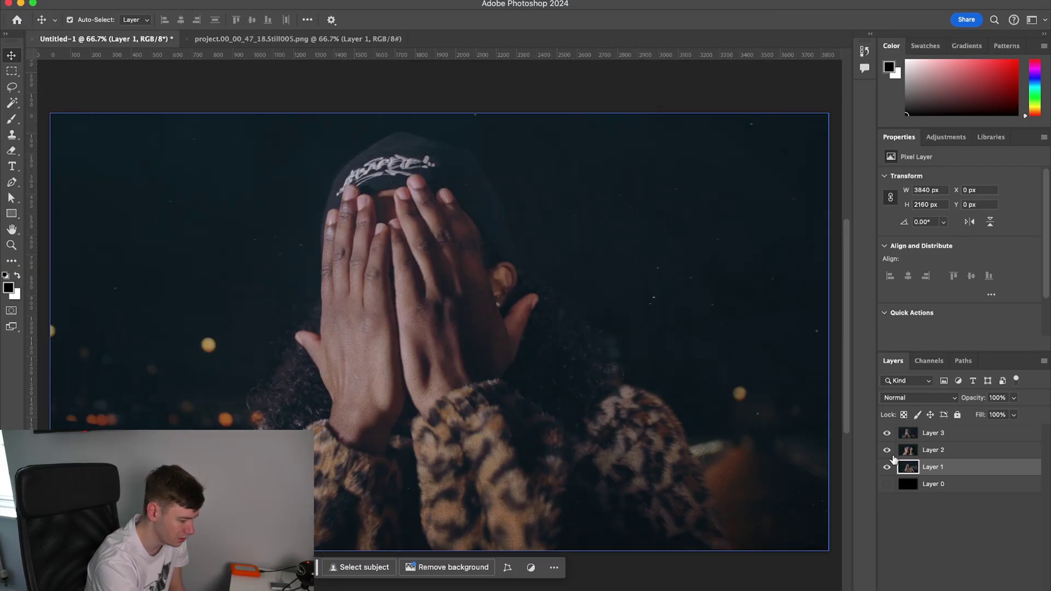
left_click(975, 449)
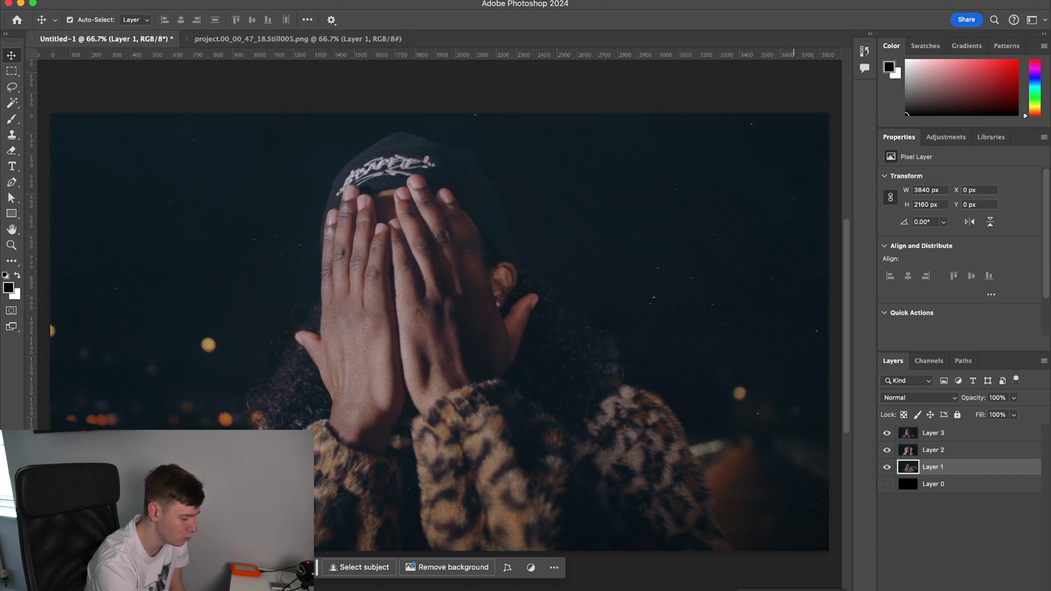
Bring Still006 into the Untitled-1 document and move its layer directly beneath Layer 1.
key("super+Tab")
left_click_drag(546, 378, 495, 376)
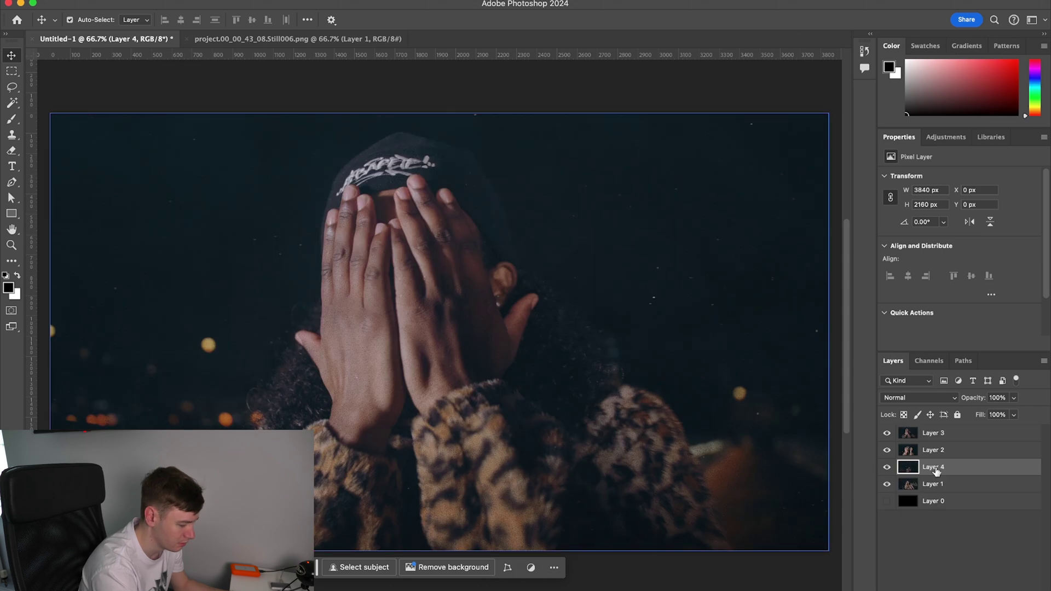
left_click(933, 466)
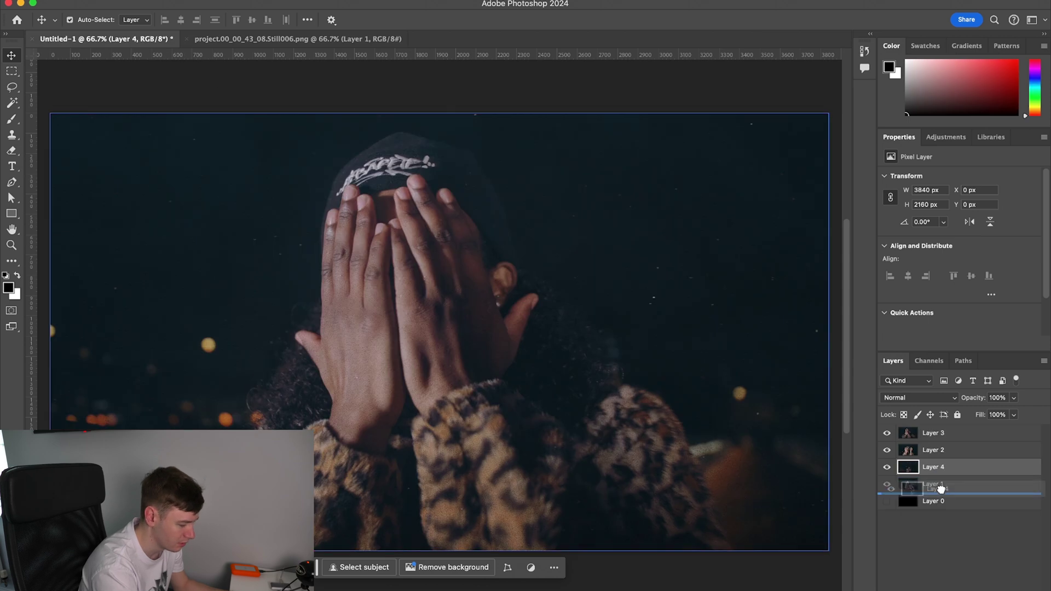
left_click(940, 467)
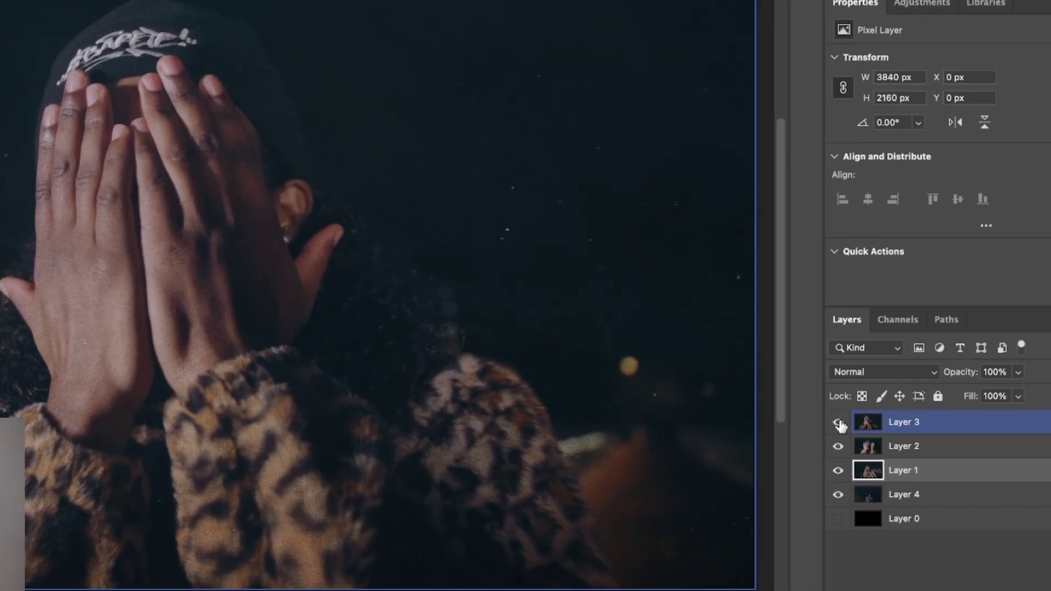
Hide Layer 3 and Layer 2, then rename Layer 4 as "background" and lock it.
left_click(887, 432)
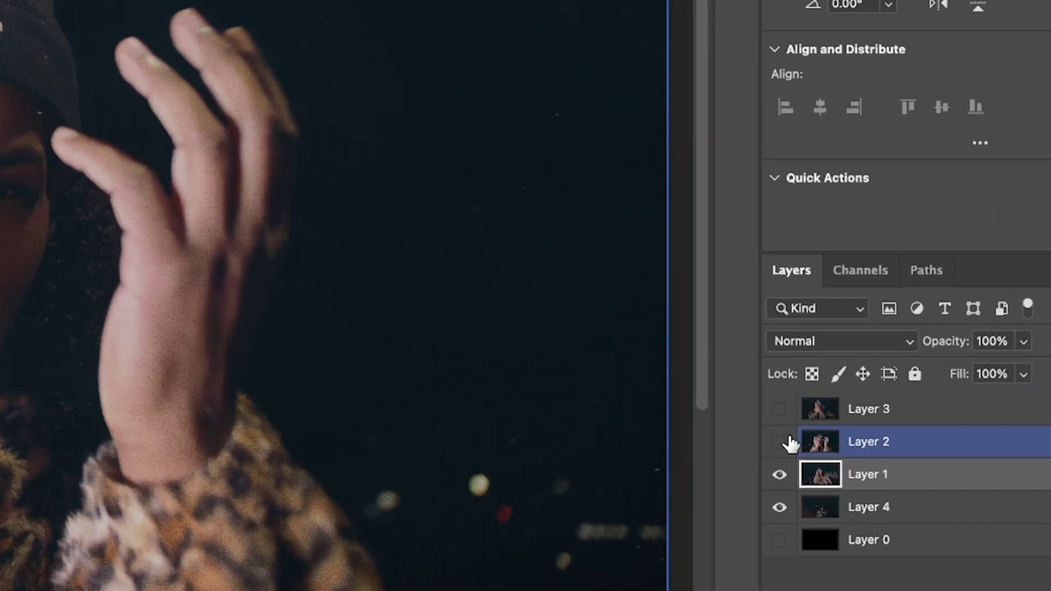
left_click(887, 450)
left_click(870, 513)
double_click(869, 510)
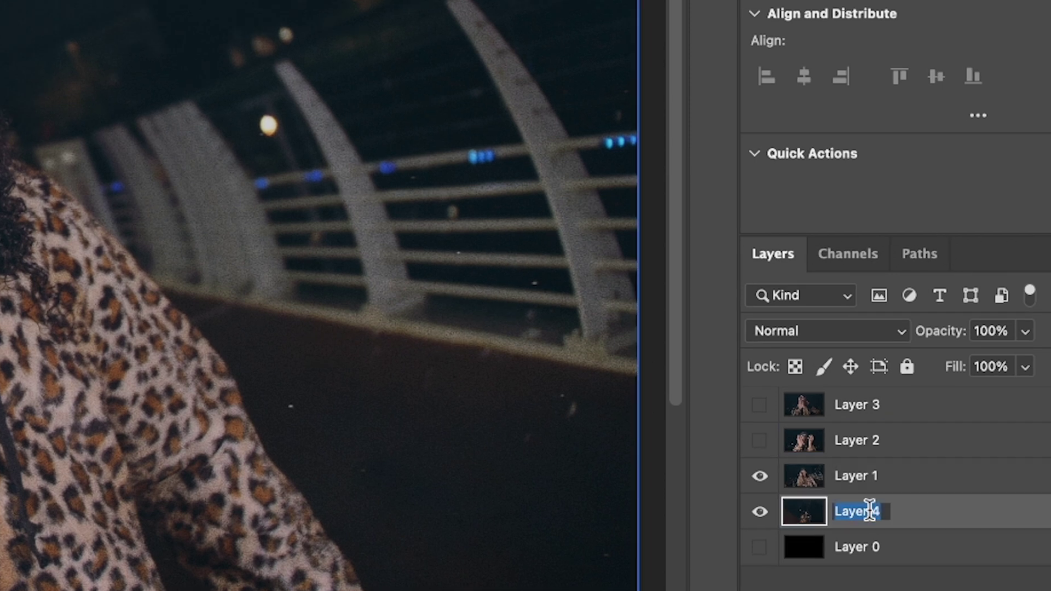
type("backgrou")
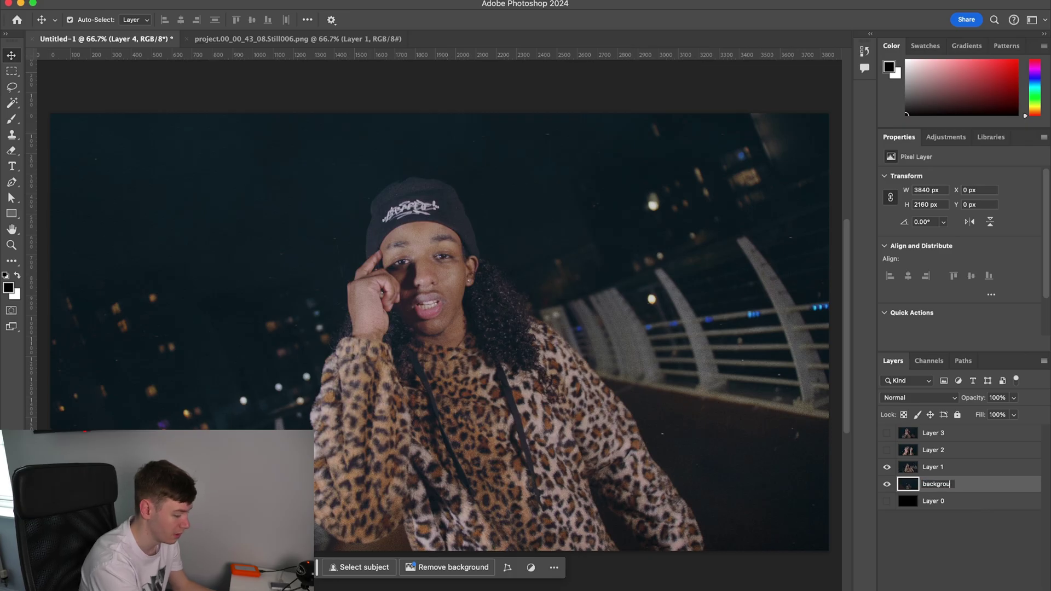
type("nd")
key("Return")
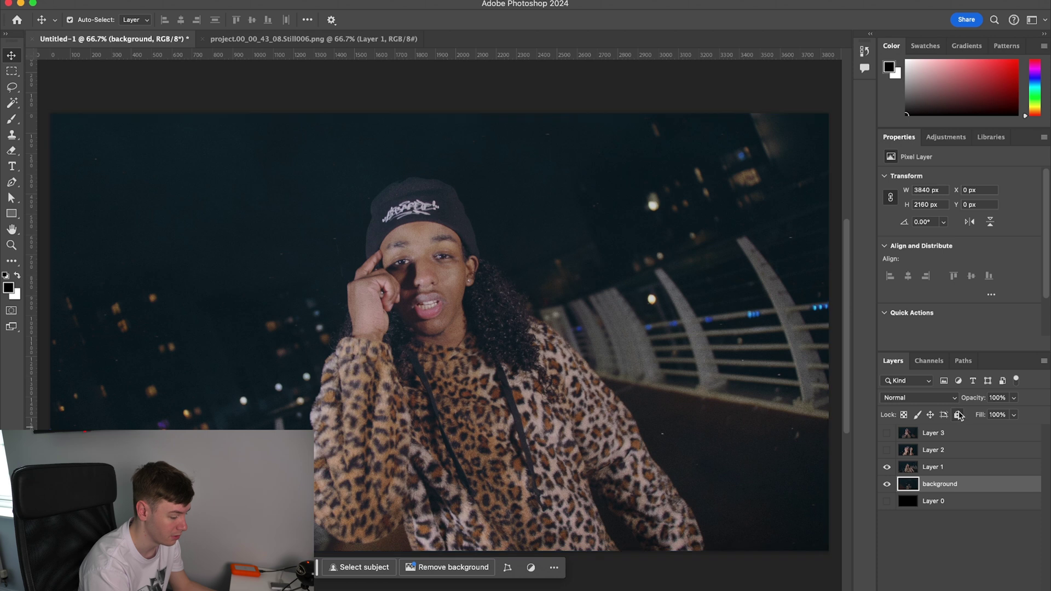
Rename Layer 1 as "photo 1", convert it to a smart object, and scale it down to about 2008 x 1129 px.
double_click(932, 467)
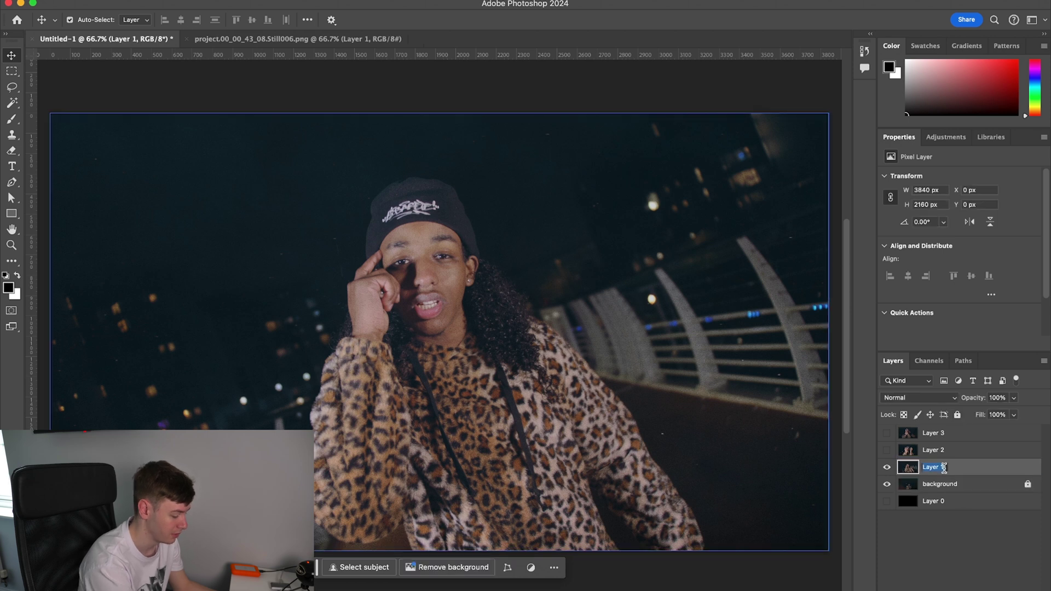
type("p")
key("Return")
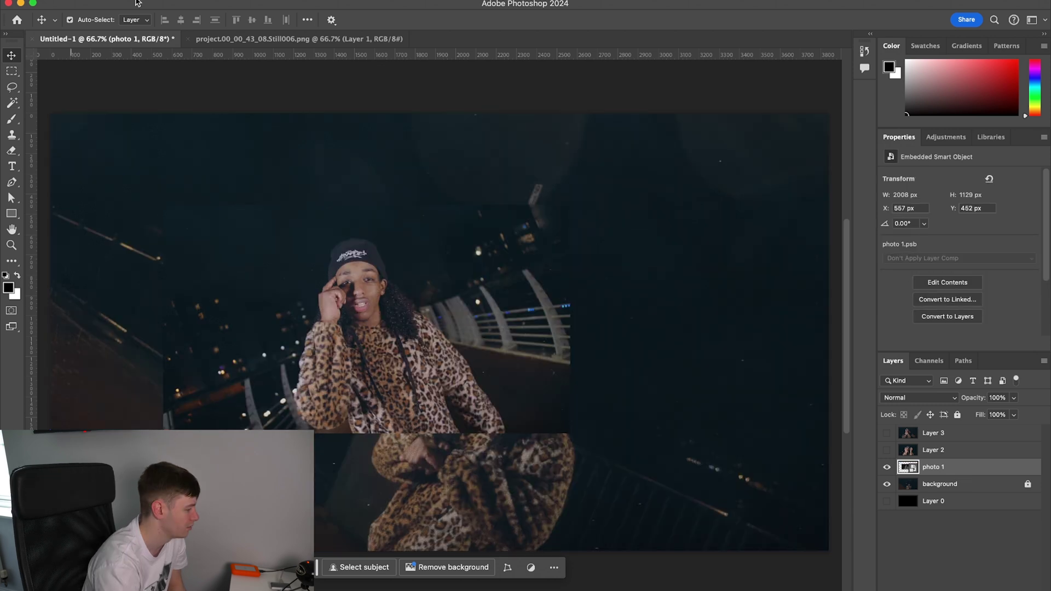
Open the Polaroid frame image POLAROID 20.png.
left_click(141, 1)
left_click(144, 16)
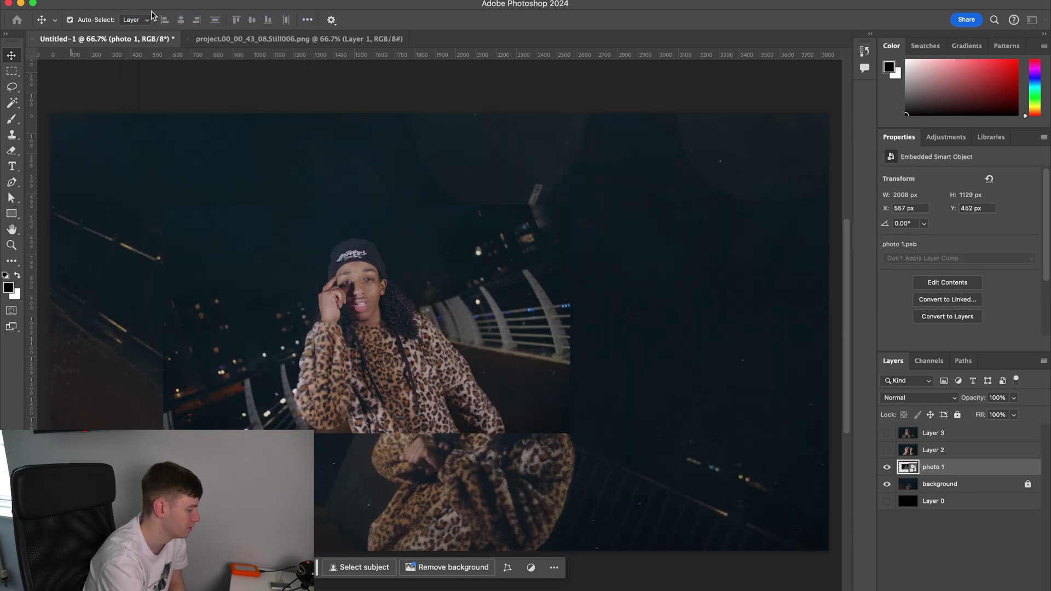
left_click(479, 356)
Look through the preview images on the Polaroid Pack product page in the browser.
key("super+1")
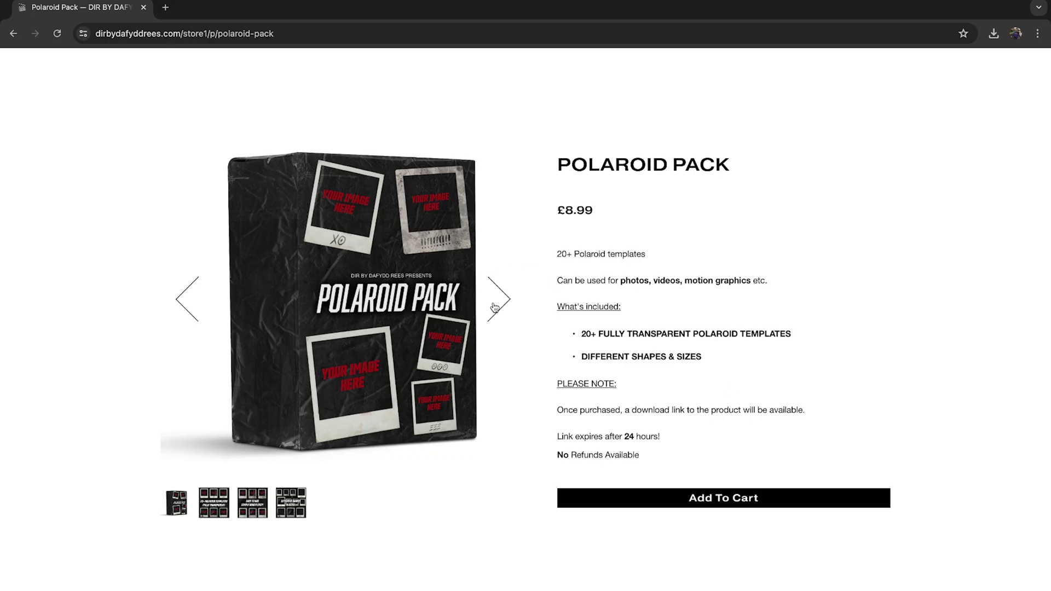
left_click(494, 307)
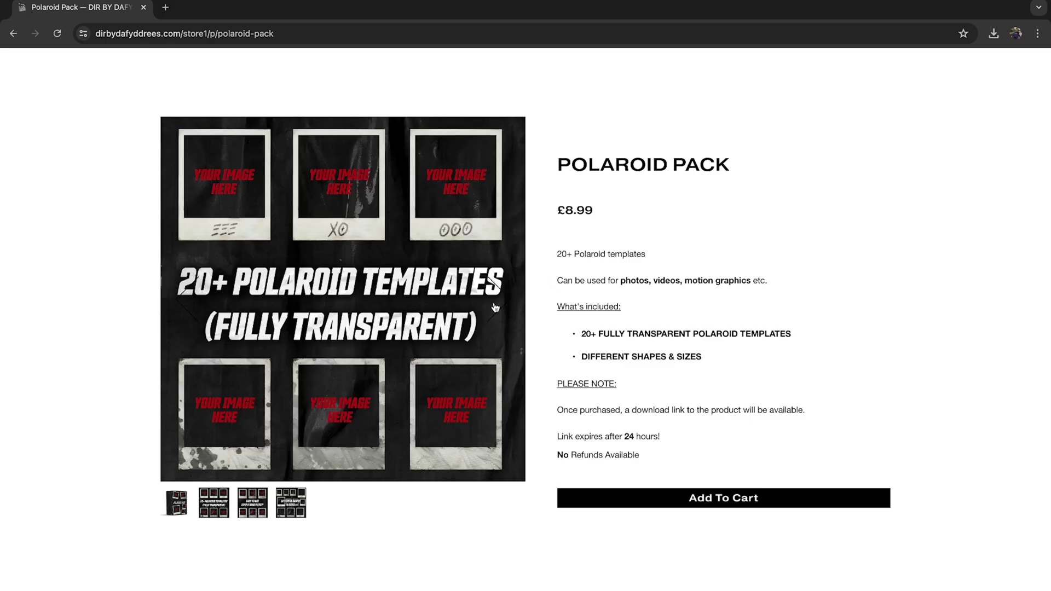
left_click(494, 307)
left_click(495, 307)
left_click(495, 307)
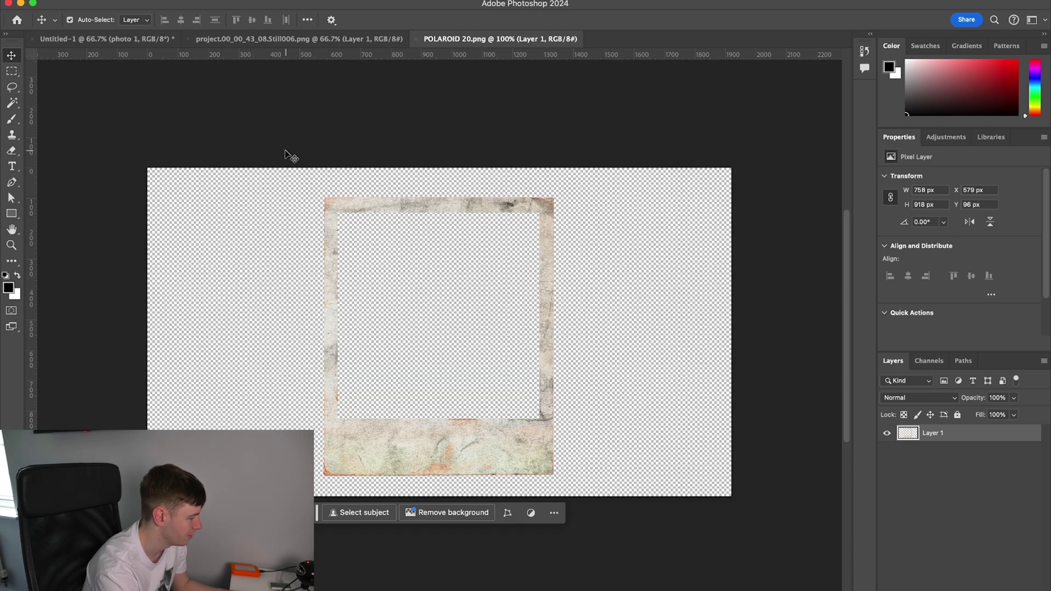
Place the Polaroid frame over photo 1 in Untitled-1 and scale photo 1 down to about 1632 x 918 px to fit it.
left_click_drag(140, 53, 413, 392)
left_click(525, 376)
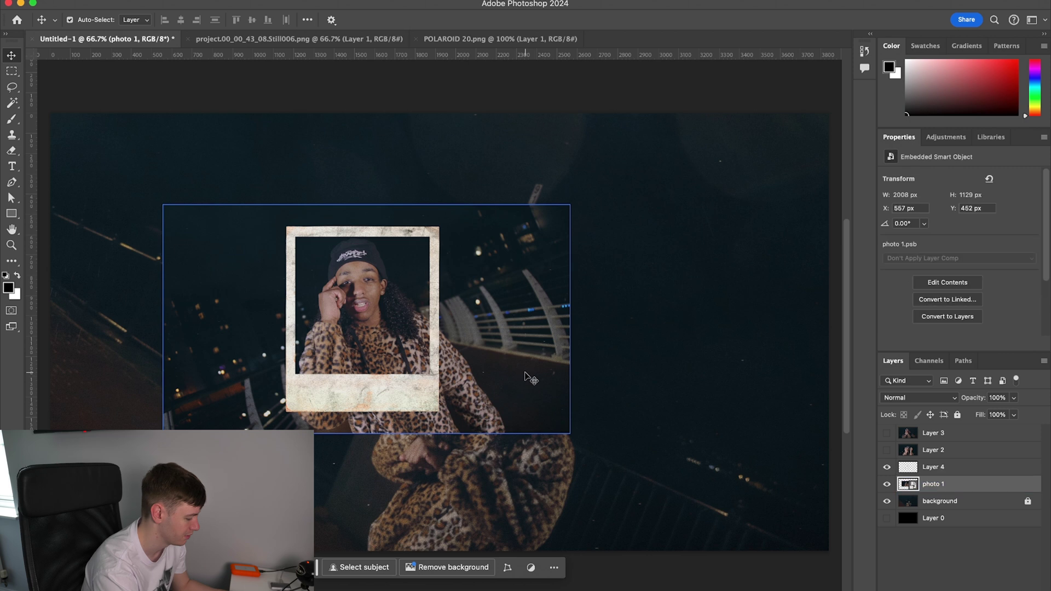
key("ctrl+t")
scroll(437, 331, "up", 3)
left_click_drag(334, 481, 335, 433)
left_click_drag(334, 147, 332, 164)
key("Return")
scroll(475, 204, "down", 2)
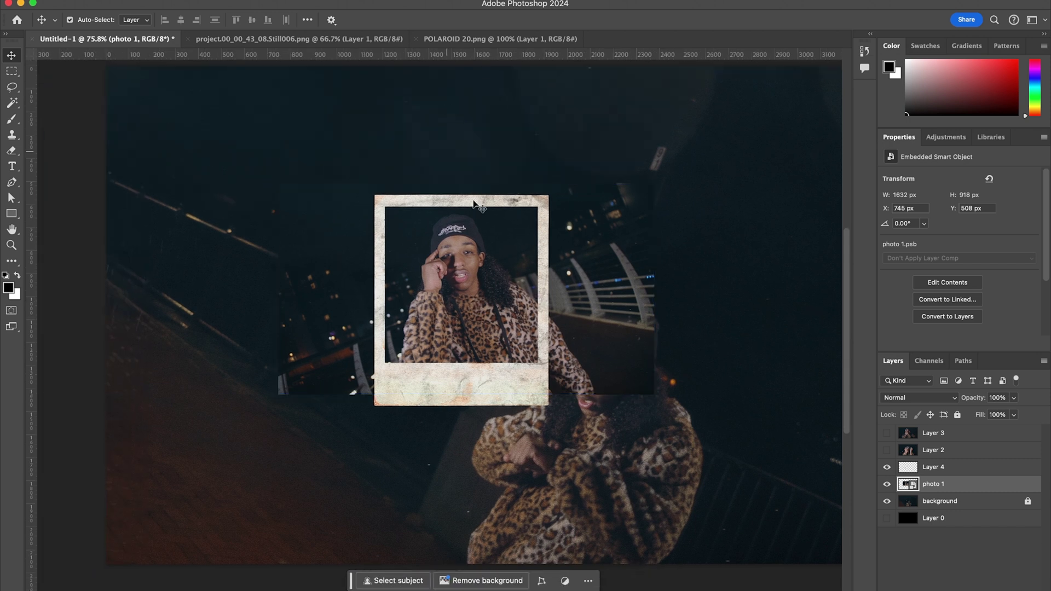
Hide the background layer, trace the Polaroid opening with a closed Pen path, and trim photo 1 to that outline.
left_click(886, 500)
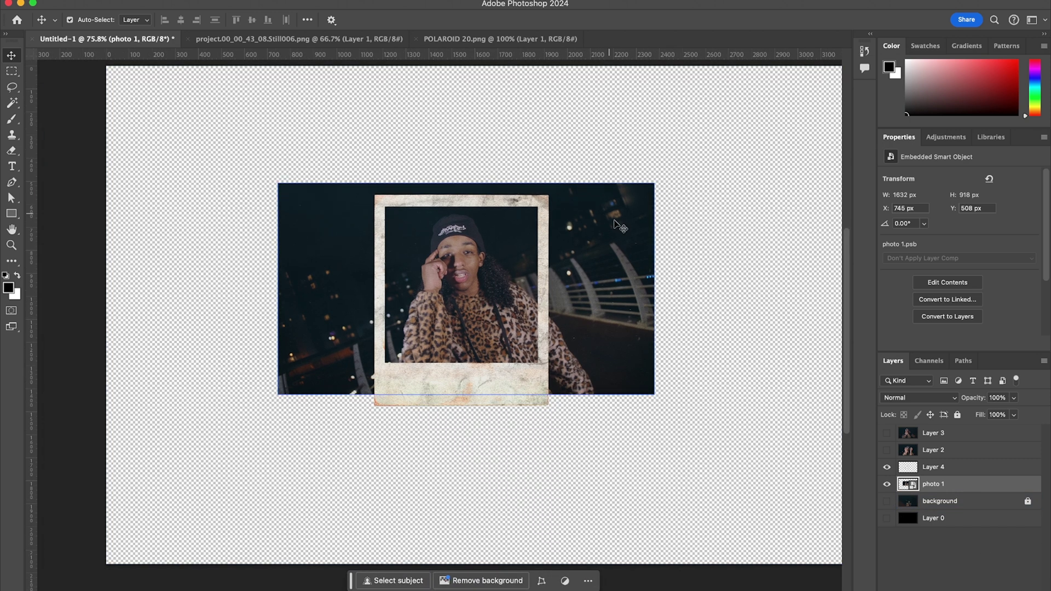
scroll(620, 226, "up", 5)
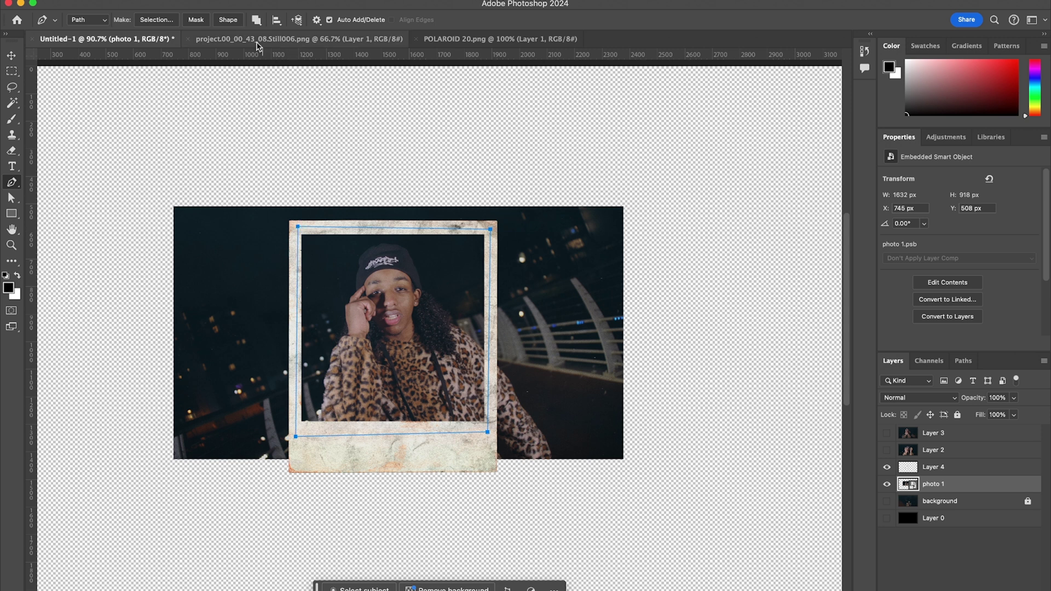
left_click(158, 20)
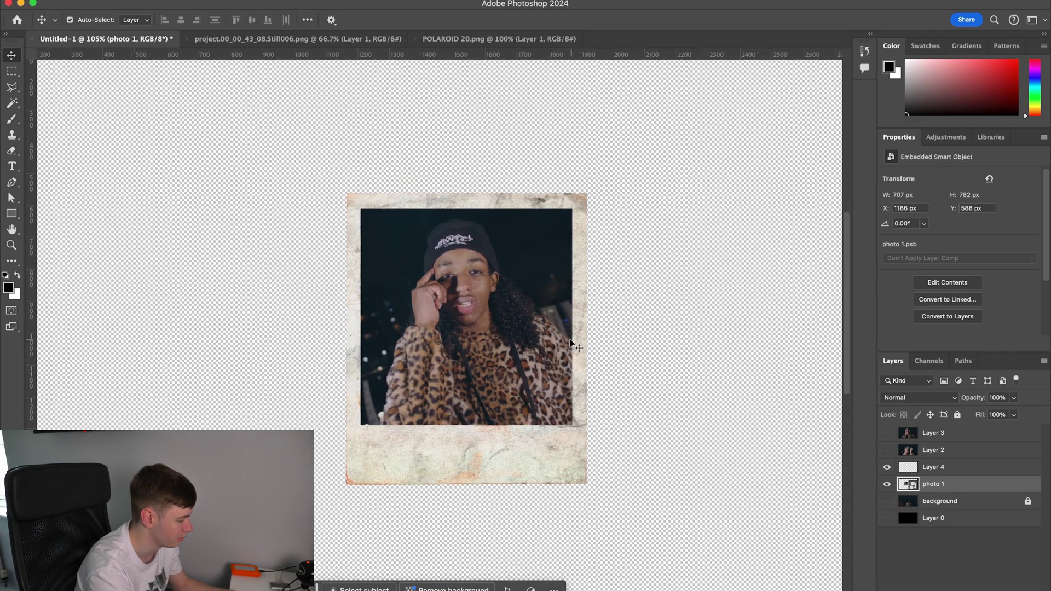
Show the background layer again behind the framed photo.
scroll(550, 334, "down", 8)
left_click(887, 500)
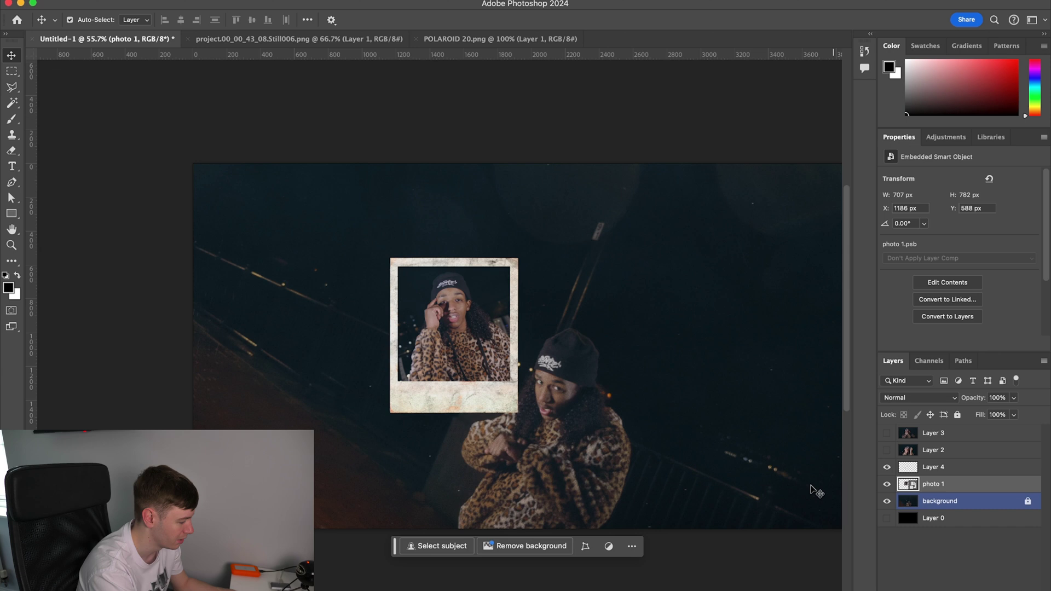
scroll(657, 410, "up", 3)
scroll(415, 306, "down", 3)
scroll(432, 305, "up", 5)
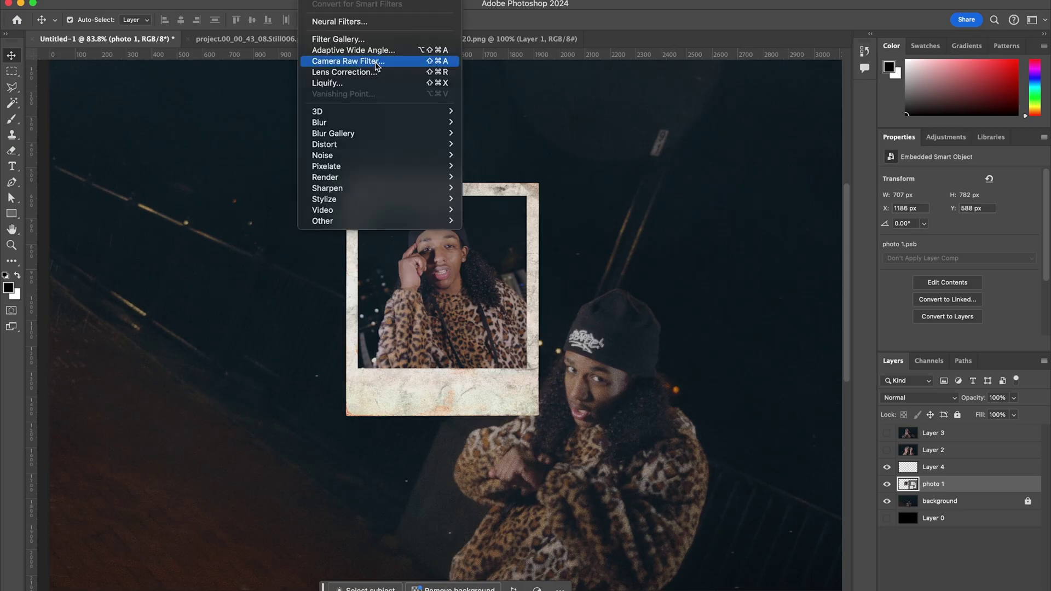
Turn photo 1 black and white with the Camera Raw Filter, setting Vibrance to -100 and adjusting Temperature.
left_click(377, 61)
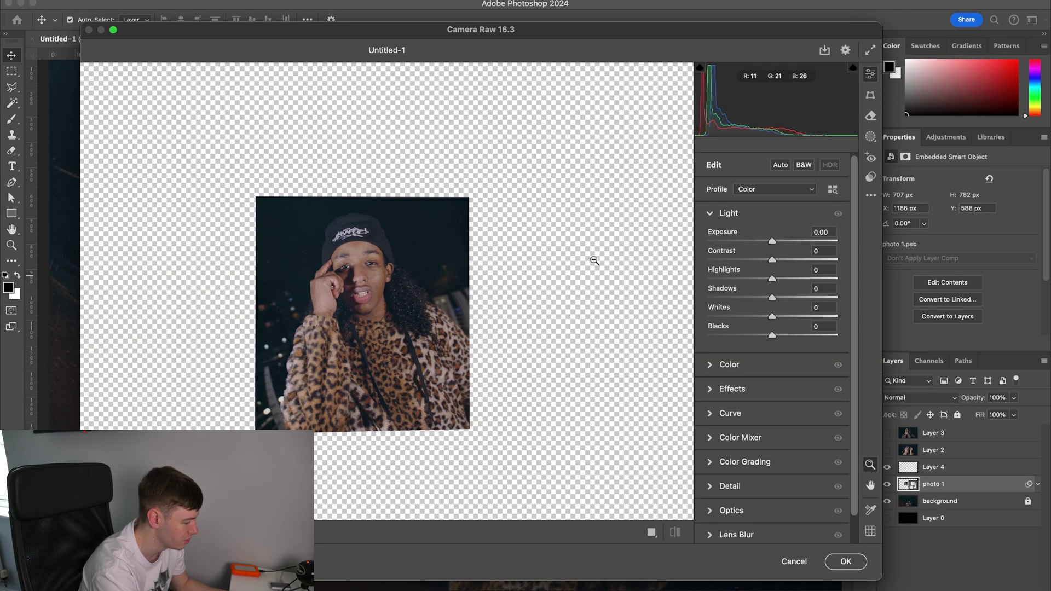
left_click(755, 214)
left_click(752, 240)
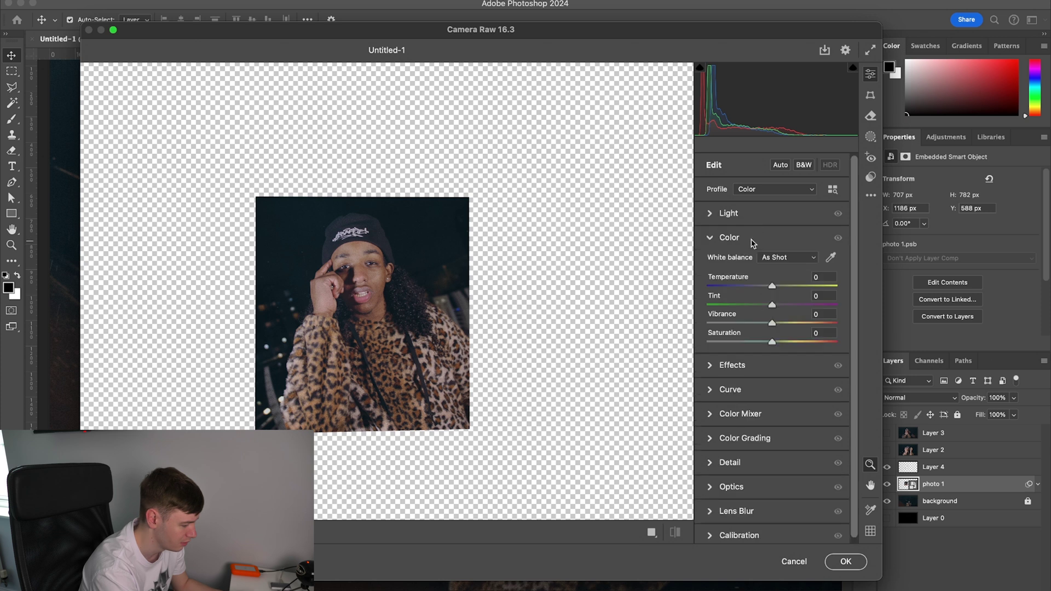
left_click_drag(769, 321, 700, 327)
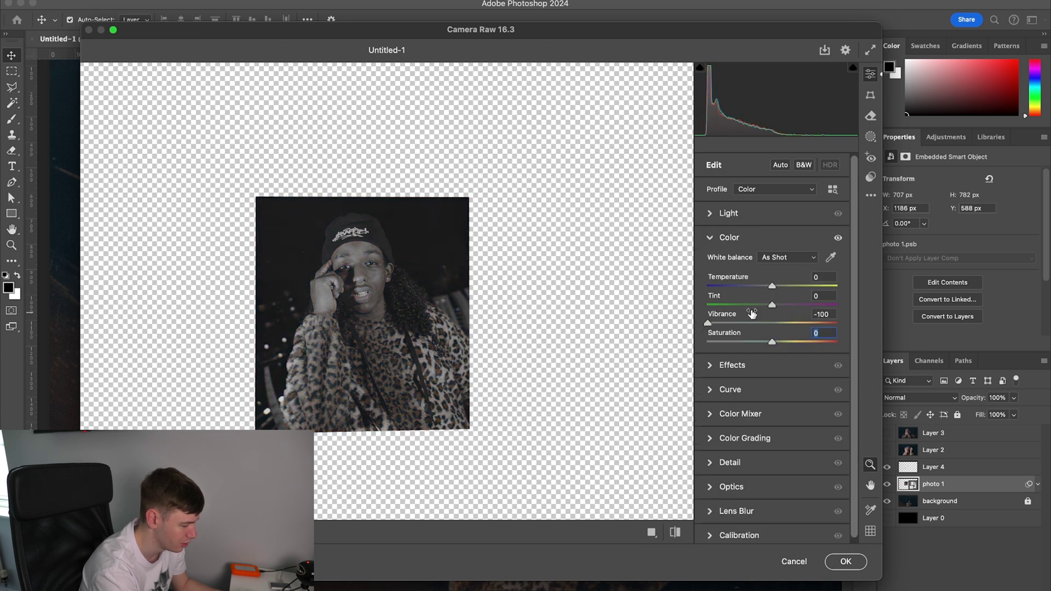
left_click_drag(774, 285, 804, 285)
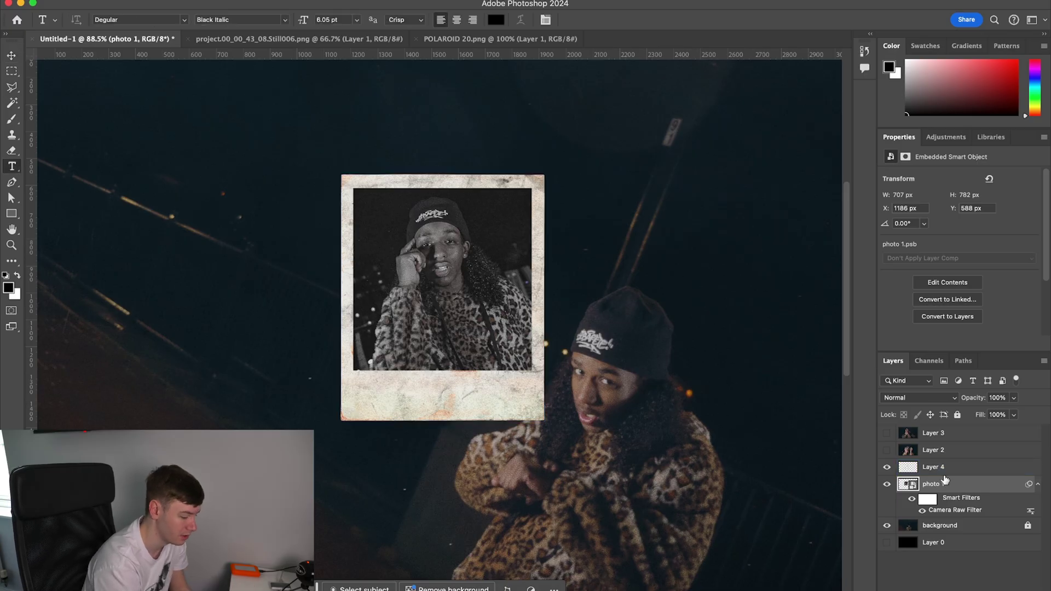
Add a text box across the Polaroid's blank lower border reading "ARTIST NAME".
left_click_drag(351, 376, 538, 421)
key("BackSpace")
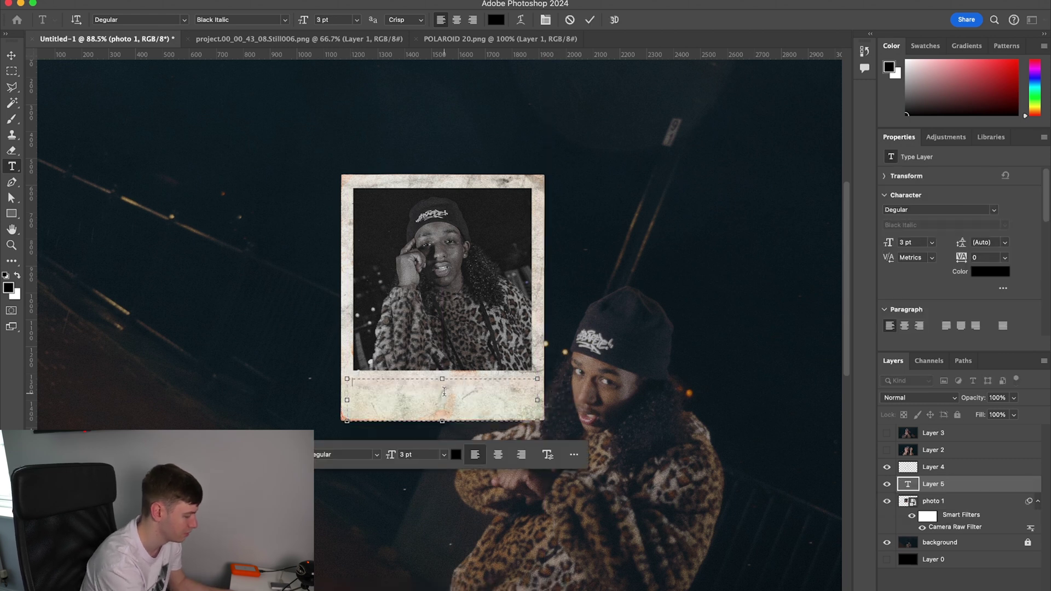
type("aa")
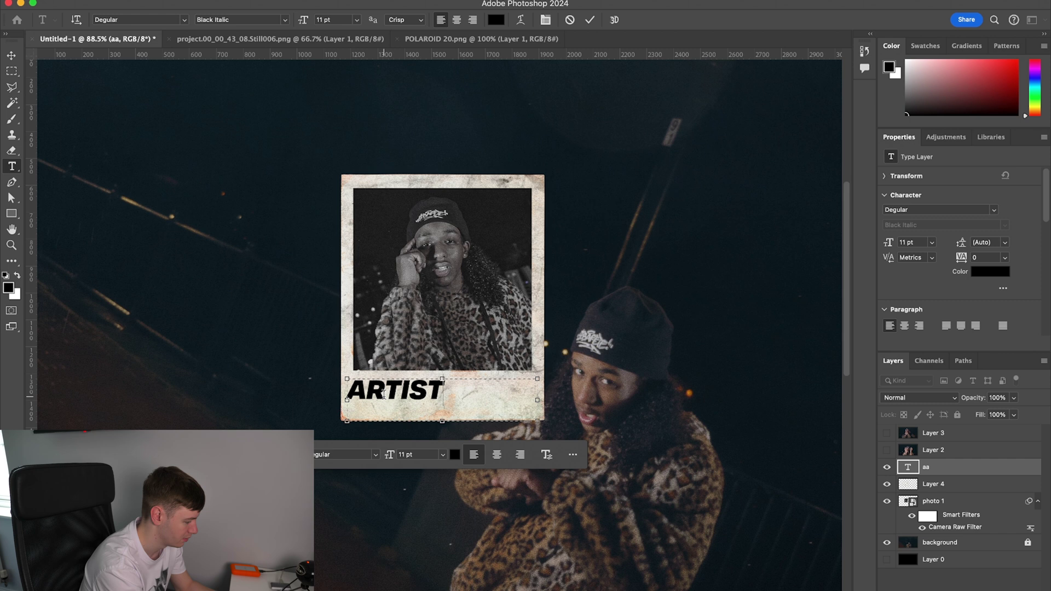
type("artist na")
type("me")
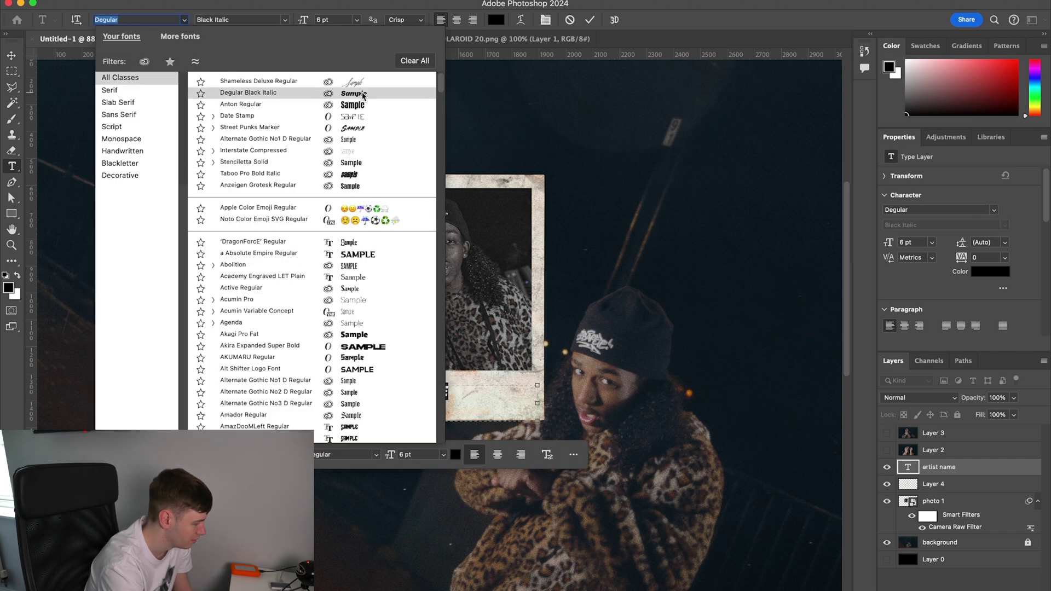
Set the "ARTIST NAME" text to Degular Black Italic at 11 pt so it spans the Polaroid's lower border.
left_click(362, 94)
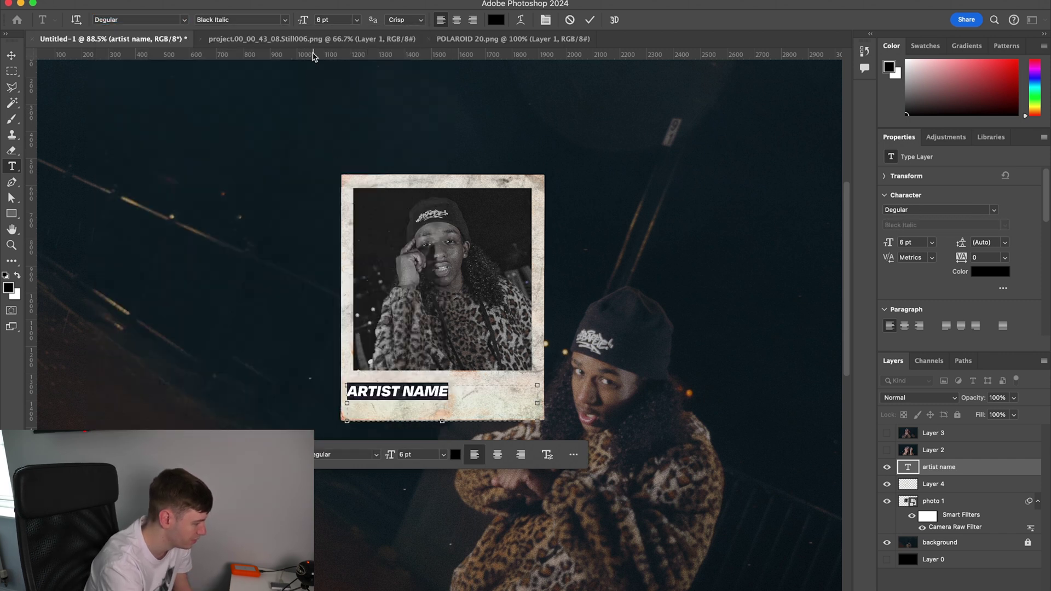
left_click_drag(304, 20, 310, 22)
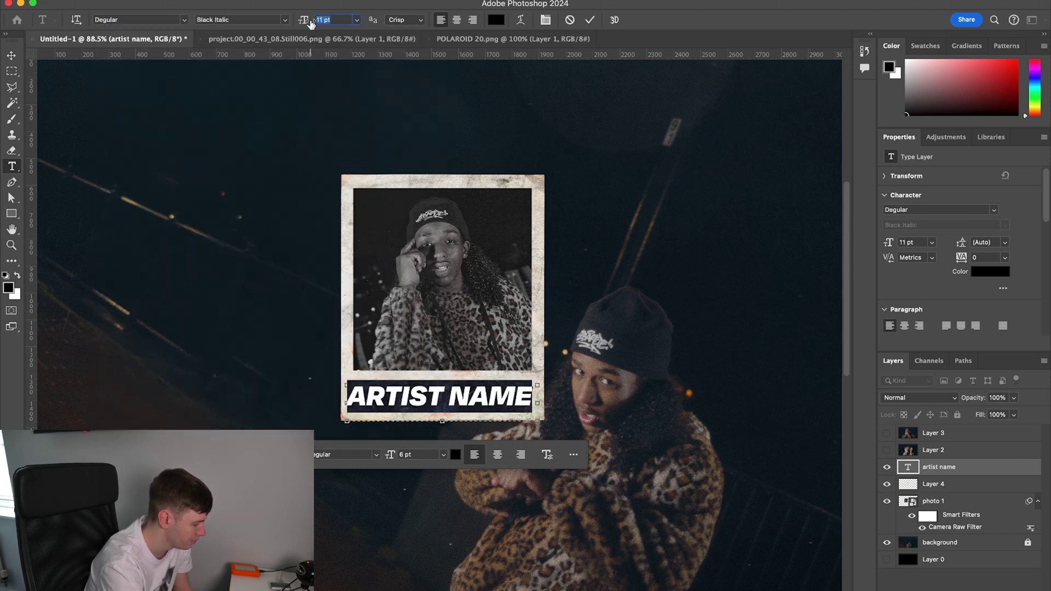
left_click(11, 56)
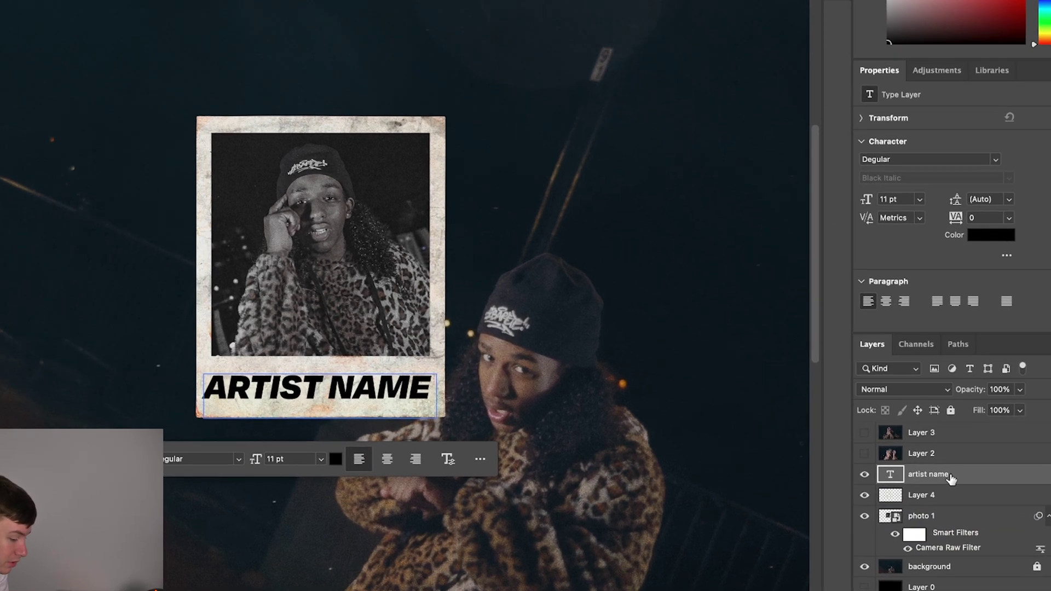
Blend the artist name text into the Polaroid texture by splitting the Underlying Layer white Blend If slider in Blending Options.
right_click(954, 466)
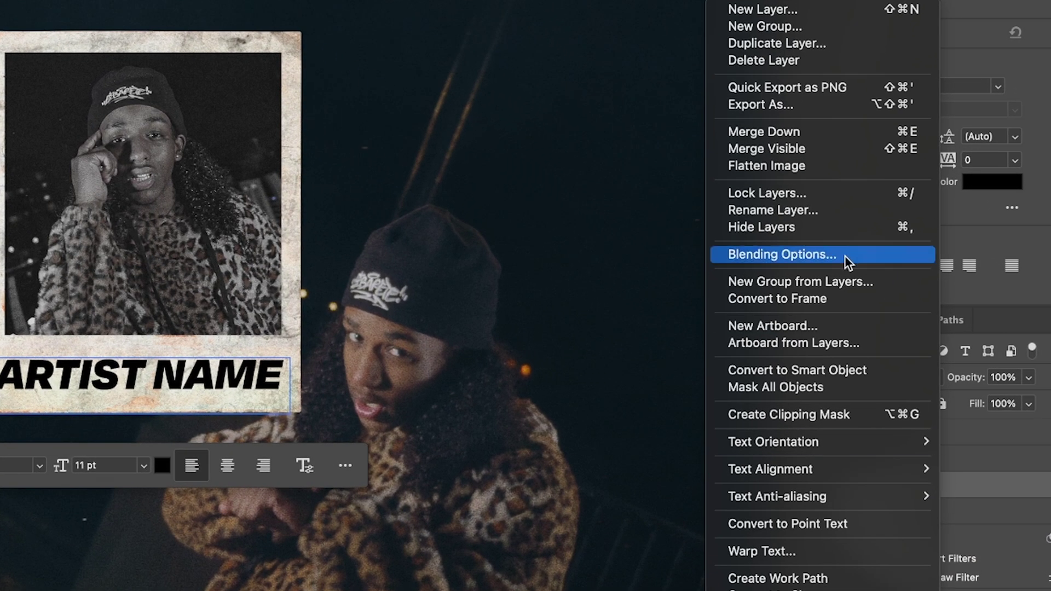
left_click(844, 255)
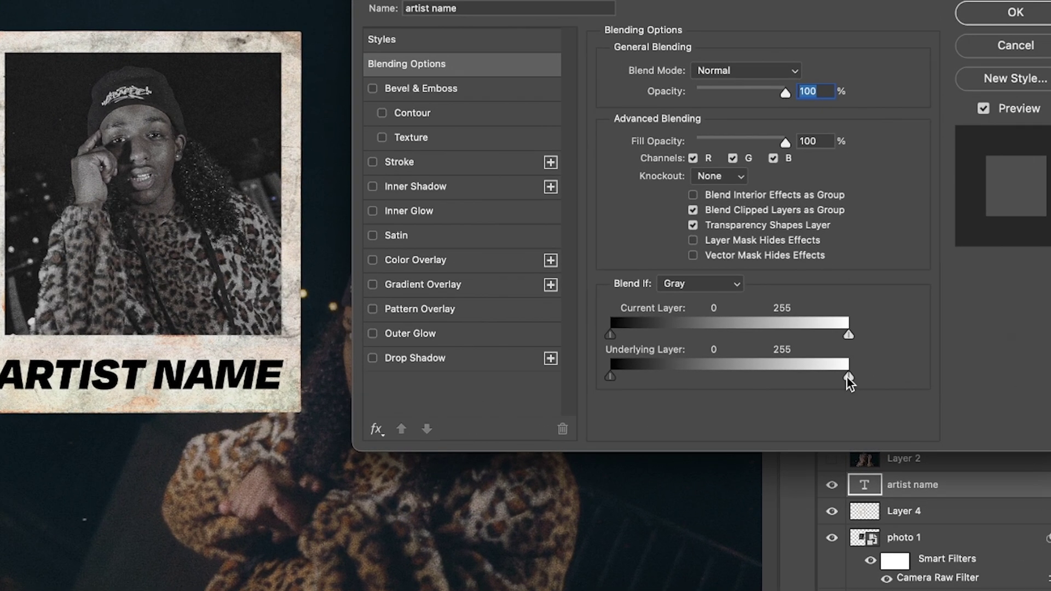
left_click_drag(846, 376, 779, 378)
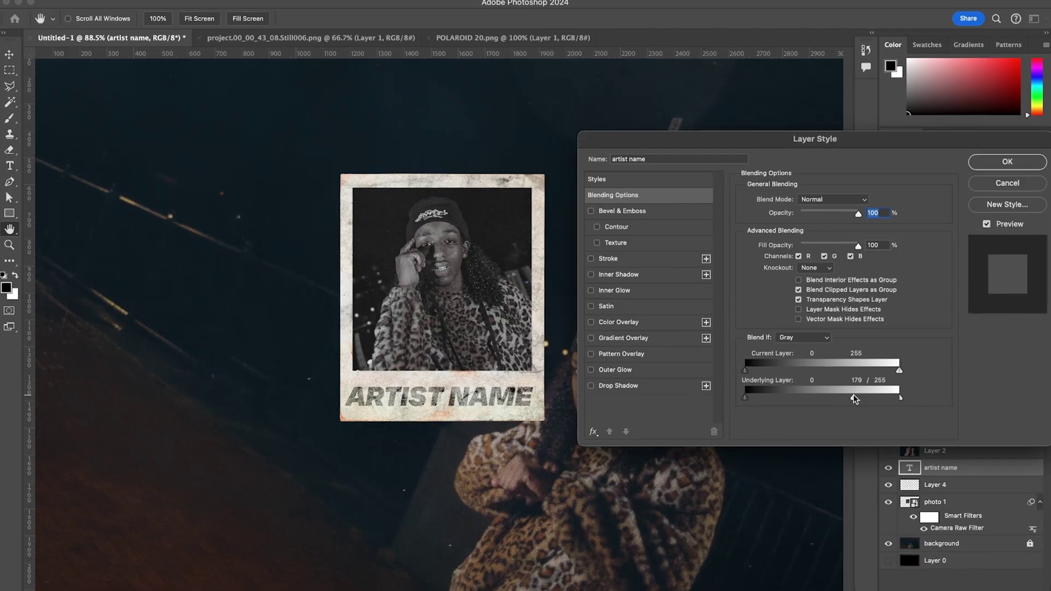
left_click_drag(854, 398, 873, 402)
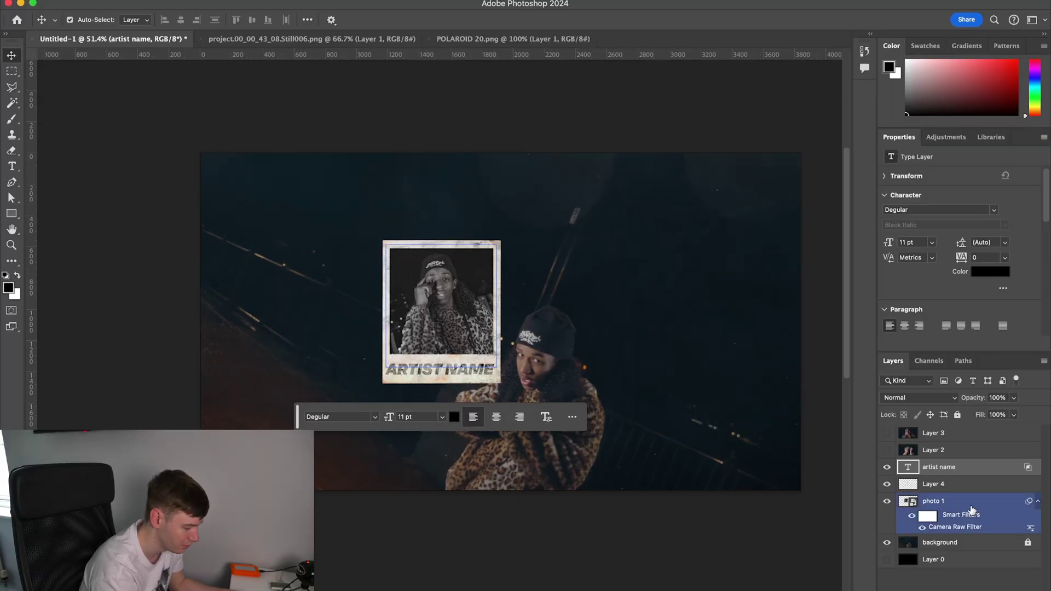
Collapse photo 1's smart filters and group the artist name, Layer 4 and photo 1 layers as "1".
left_click(1012, 515)
left_click(1038, 501)
left_click(951, 487, "super")
left_click(951, 505, "super")
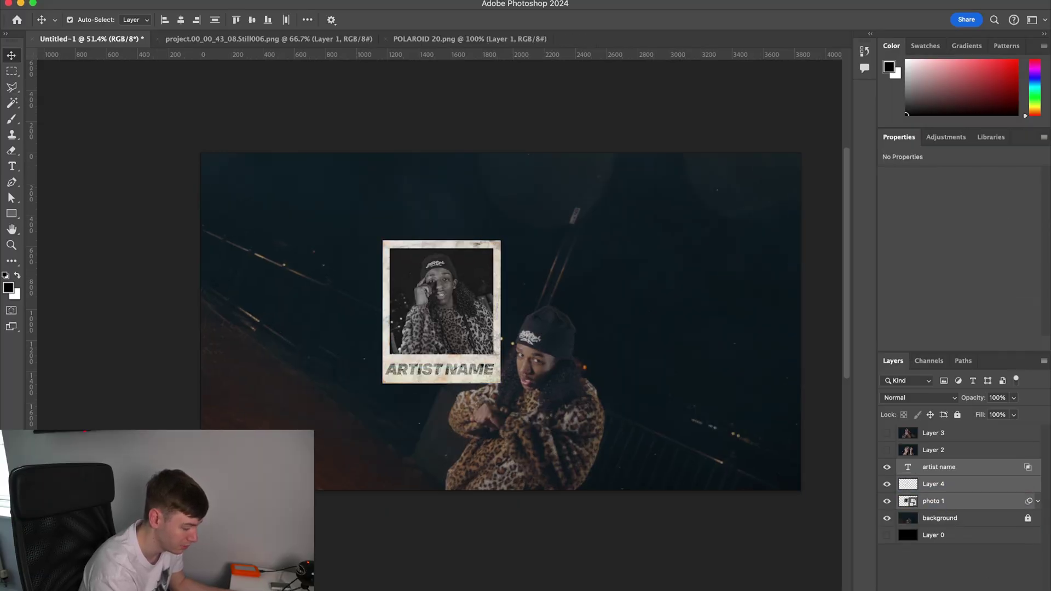
key("super+g")
Move group 1 toward the left side of the composition and rotate it about -6.3°.
key("super+t")
left_click_drag(454, 307, 388, 317)
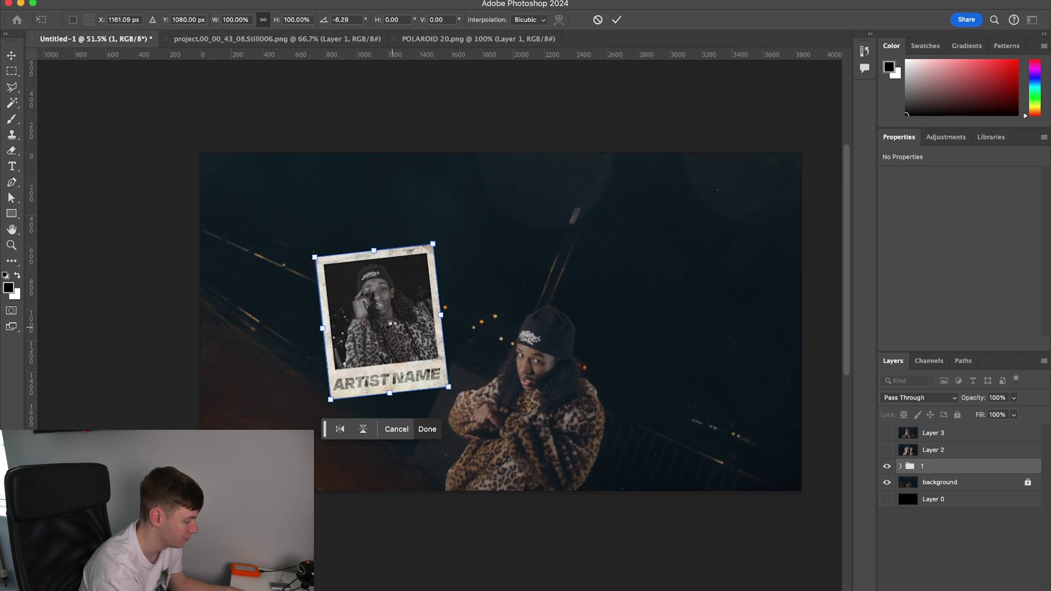
key("Return")
Duplicate group 1, hide the original, and transform the copy so it stands upright near the middle of the composition.
scroll(515, 336, "up", 3)
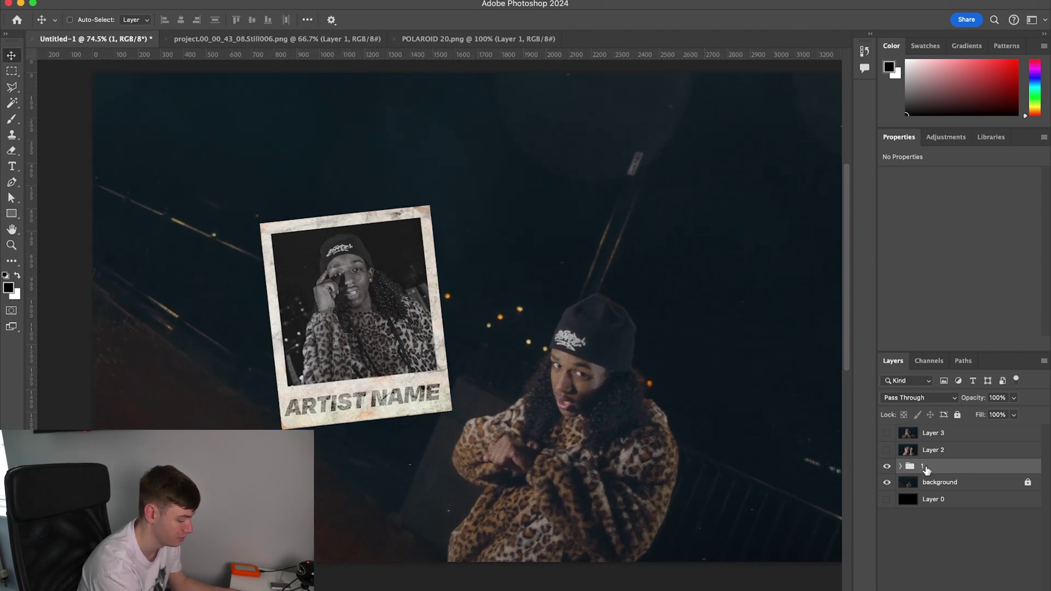
key("super+j")
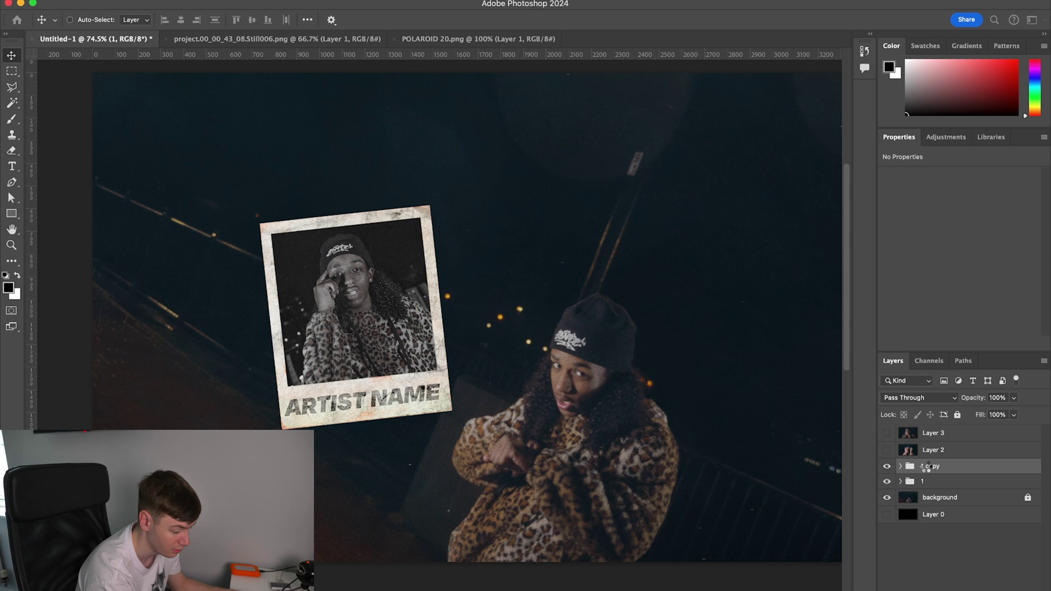
left_click(887, 481)
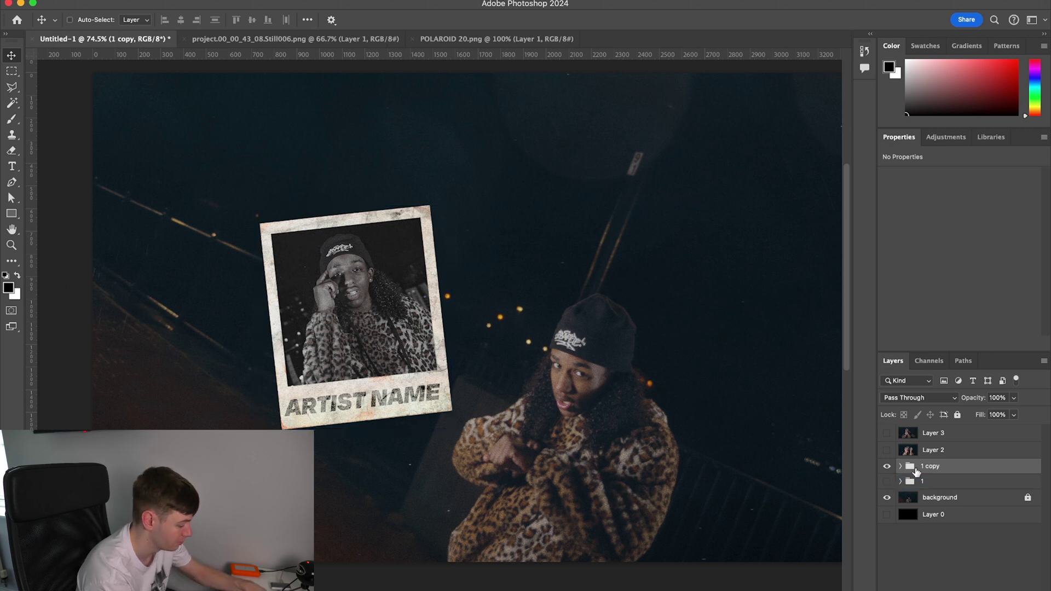
key("super+t")
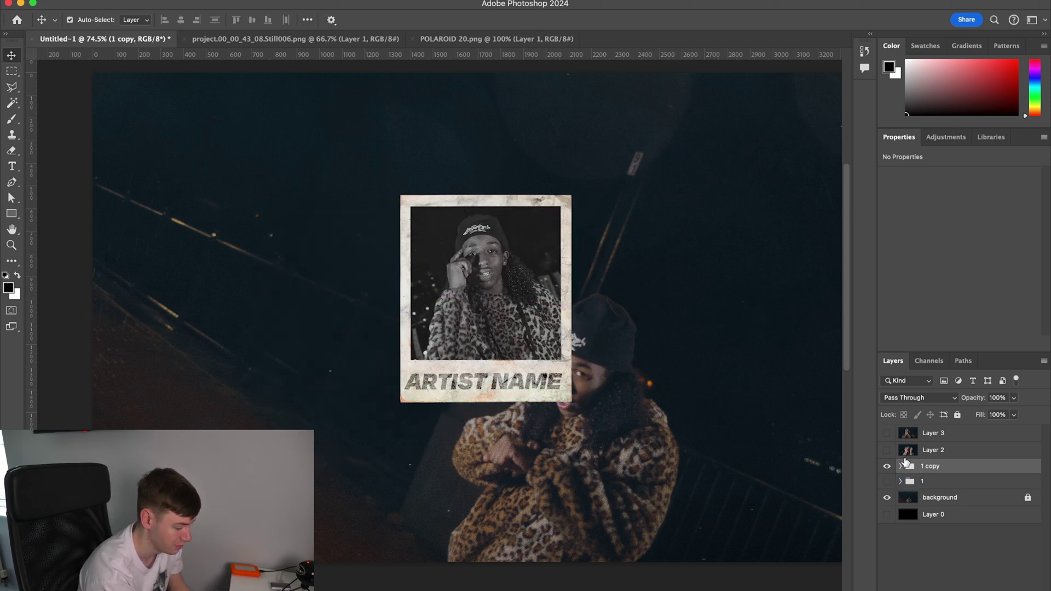
Show Layer 2, place it below Layer 4 in the 1 copy group, and scale it to about 1311 x 737 px behind the frame.
left_click(945, 453)
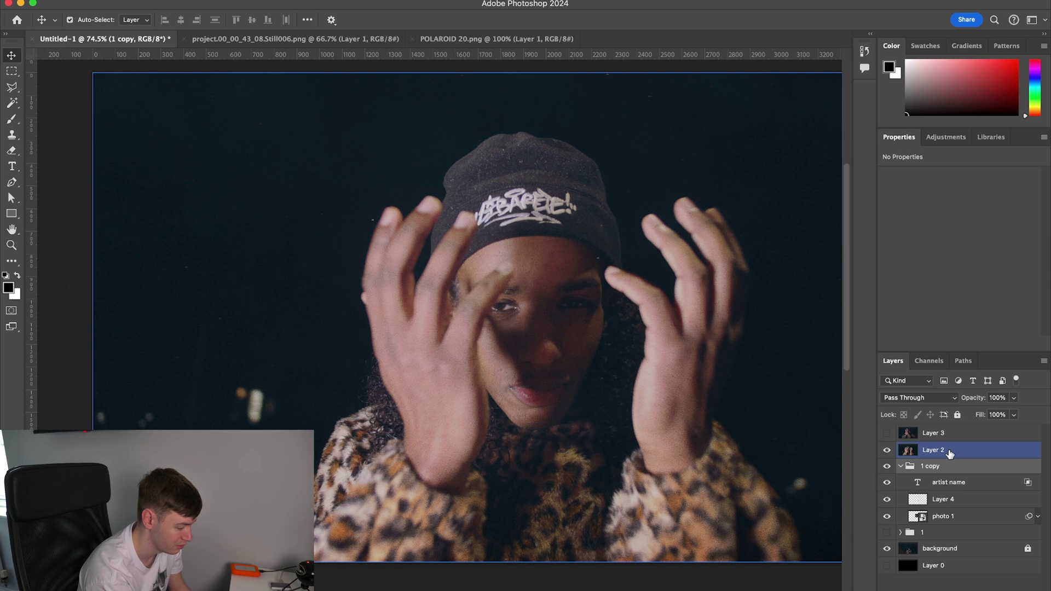
left_click_drag(949, 454, 962, 507)
key("super+t")
left_click_drag(528, 72, 529, 317)
left_click_drag(528, 383, 485, 223)
left_click_drag(486, 158, 485, 214)
mouse_move(492, 270)
left_mouse_down()
mouse_move(492, 232)
mouse_move(493, 250)
left_mouse_up()
left_click(10, 57)
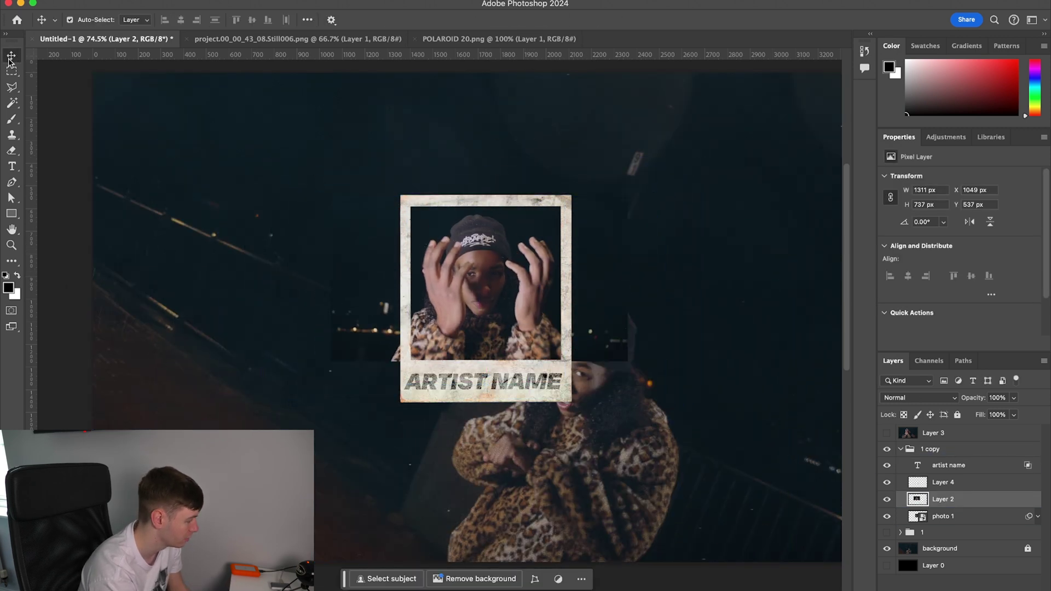
Trim Layer 2 to a Polygonal Lasso outline within the Polaroid frame and convert it to a smart object.
left_click(13, 87)
left_click(405, 200)
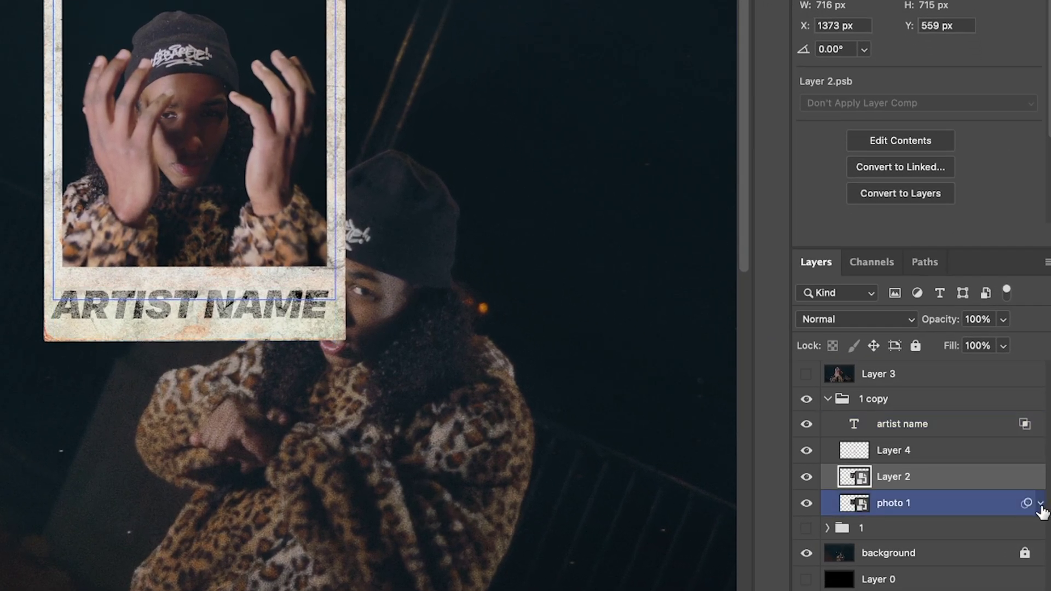
Check photo 1's Camera Raw Filter settings without changing them, and delete photo 1 from the 1 copy group.
left_click(1039, 505)
left_click(942, 546)
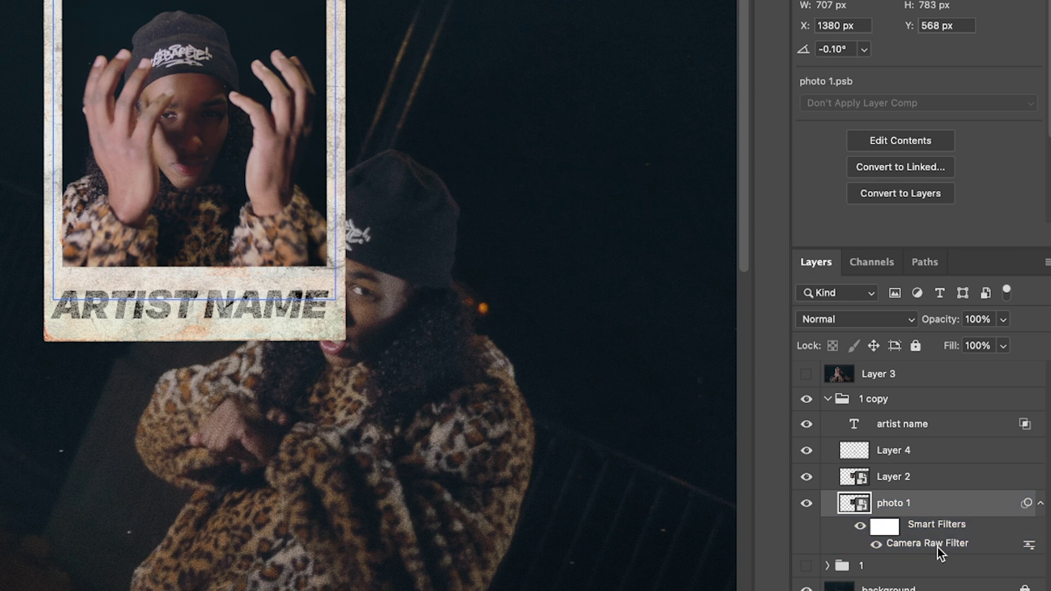
double_click(936, 546)
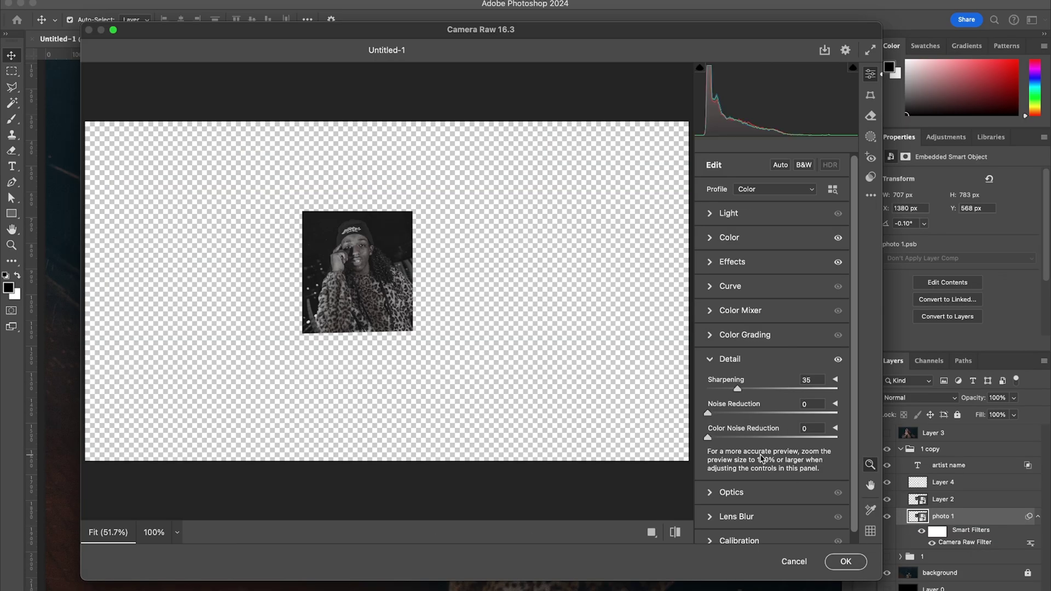
left_click(793, 561)
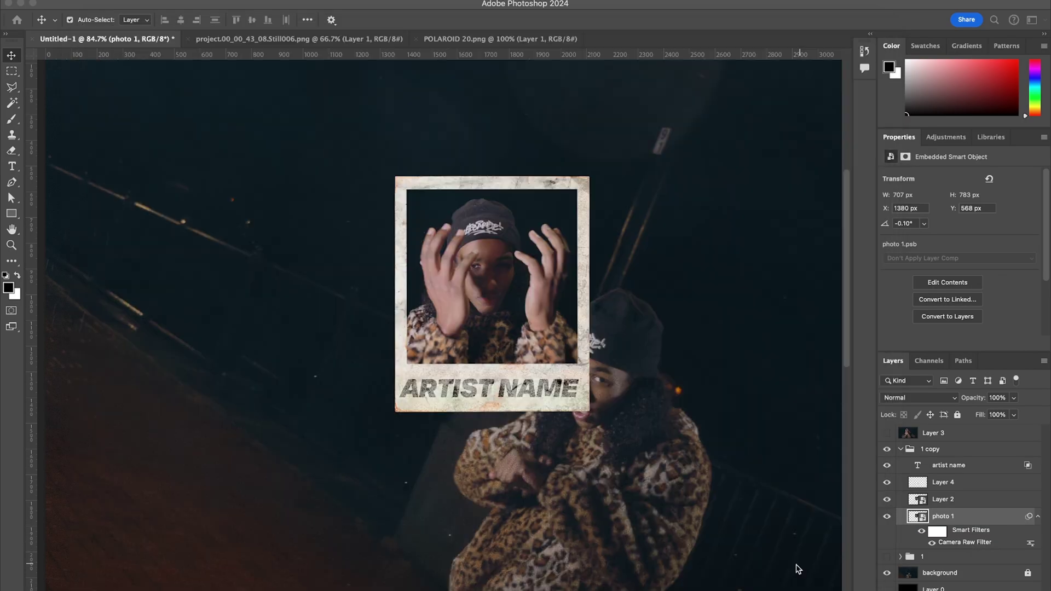
key("Delete")
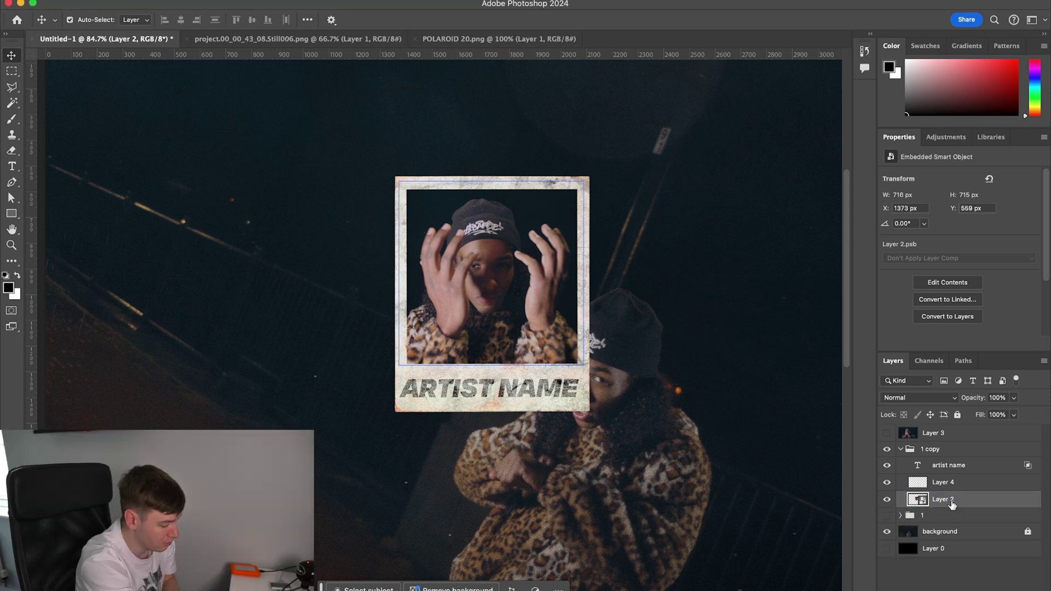
Turn Layer 2 black and white by applying the Camera Raw Filter with the same settings used on photo 1.
left_click(309, 2)
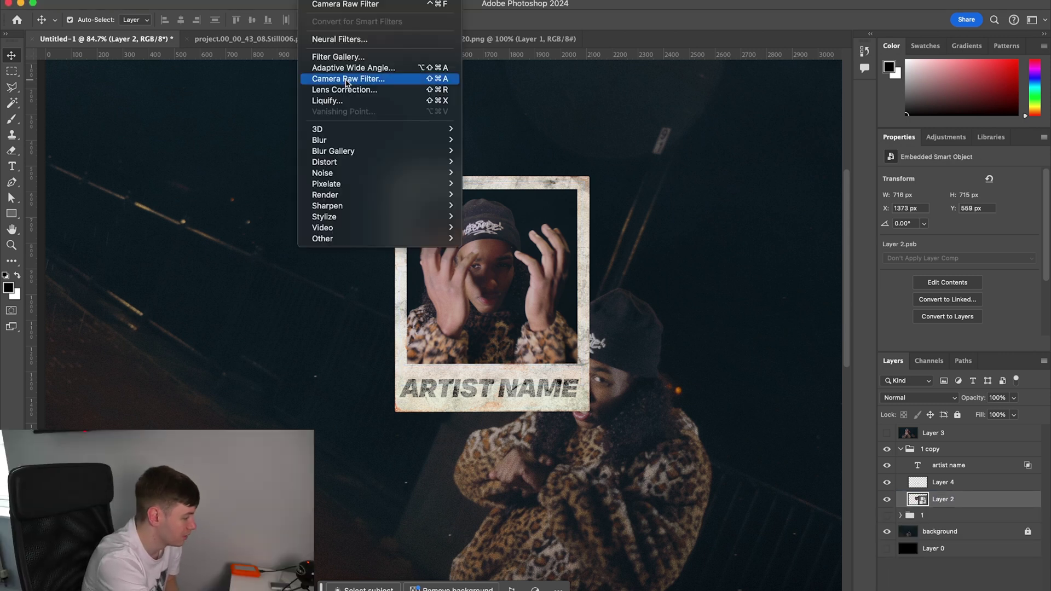
left_click(345, 80)
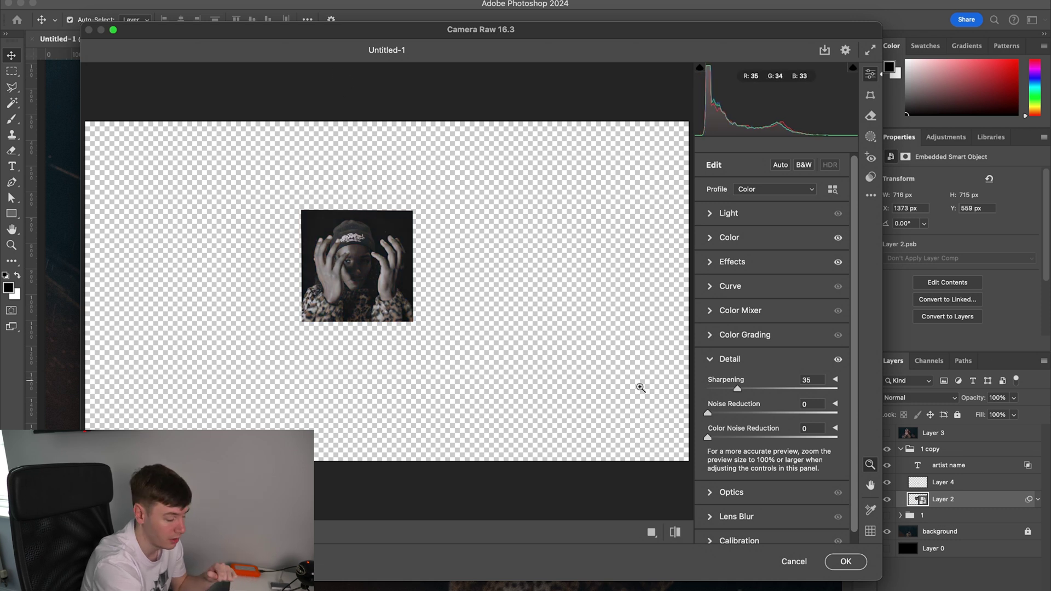
left_click(846, 561)
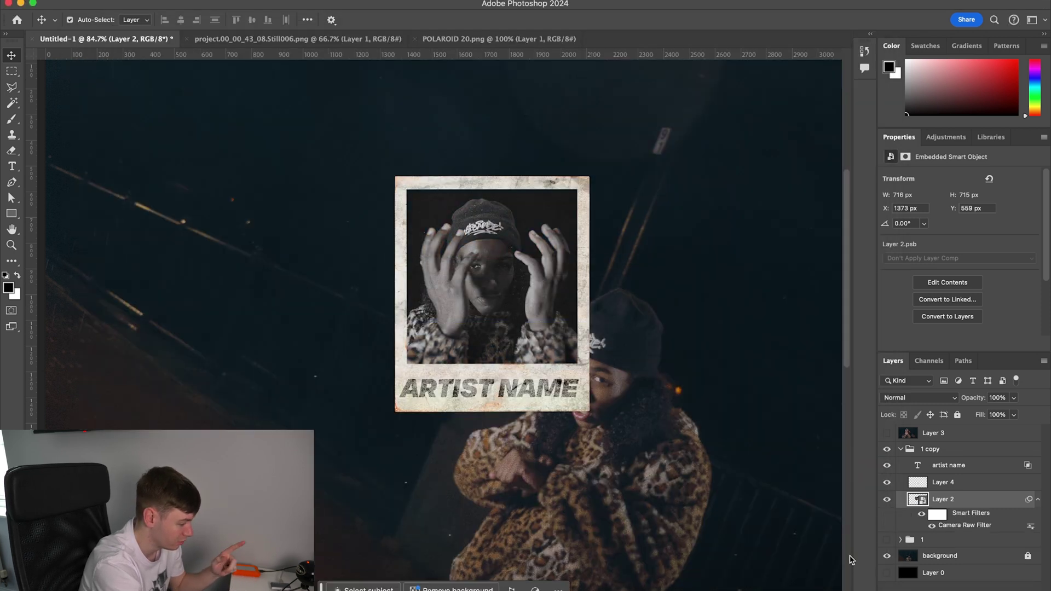
Collapse the 1 copy group and show group 1 again beside it.
left_click(899, 449)
left_click(886, 464)
scroll(440, 278, "down", 5)
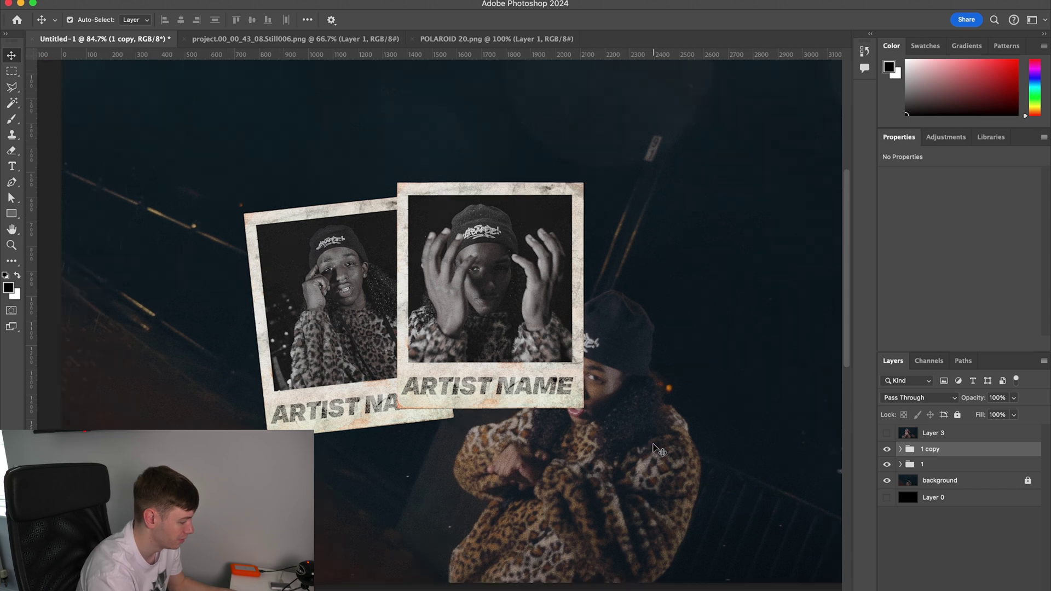
Duplicate the 1 copy group, move the duplicate to the right of the middle Polaroid, and rotate it about 6.9°.
scroll(461, 331, "up", 5)
scroll(461, 332, "down", 3)
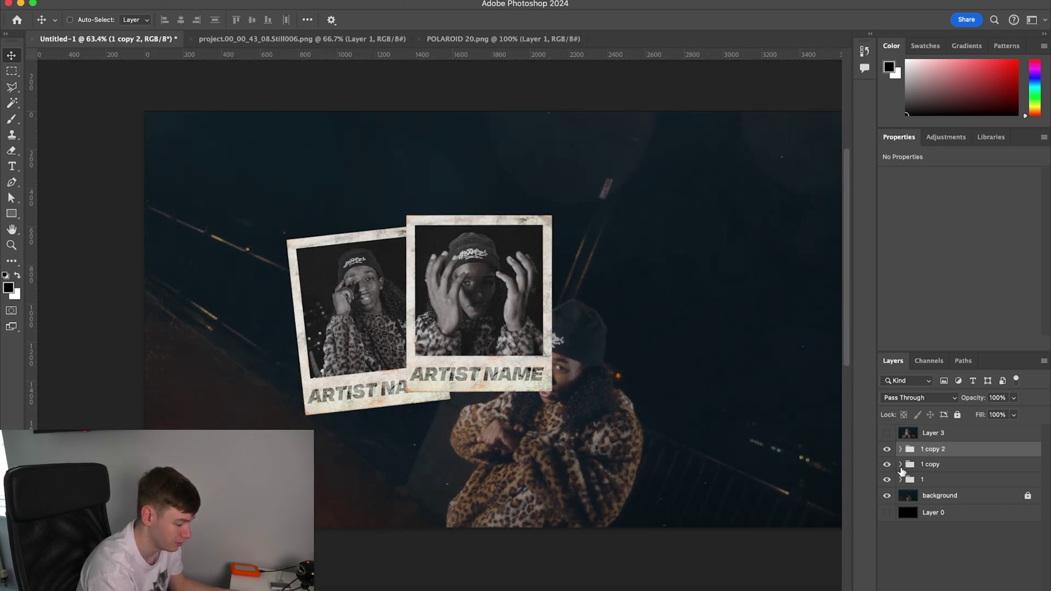
left_click(901, 467)
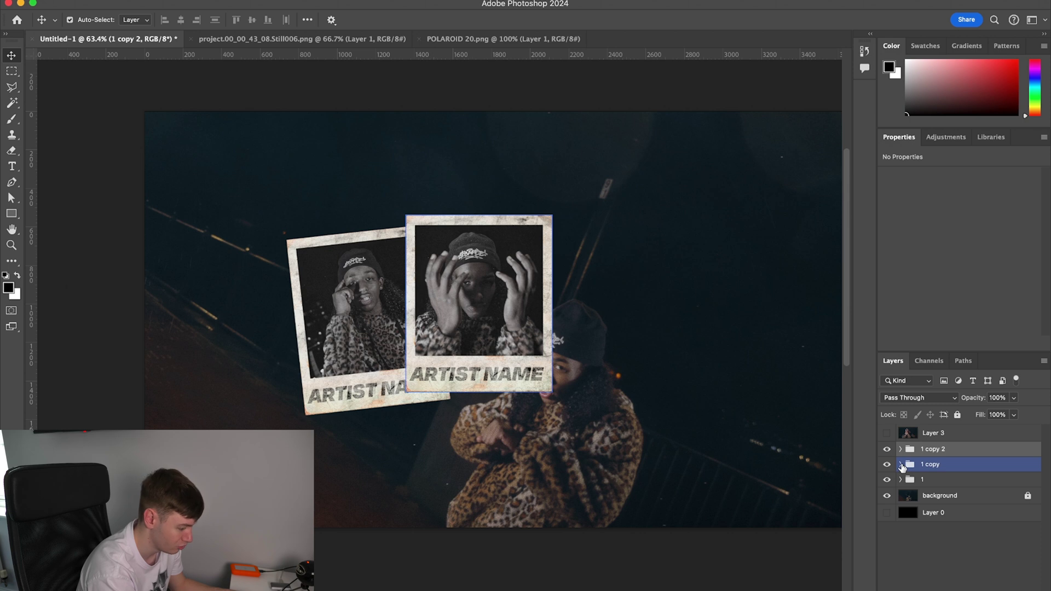
key("super+t")
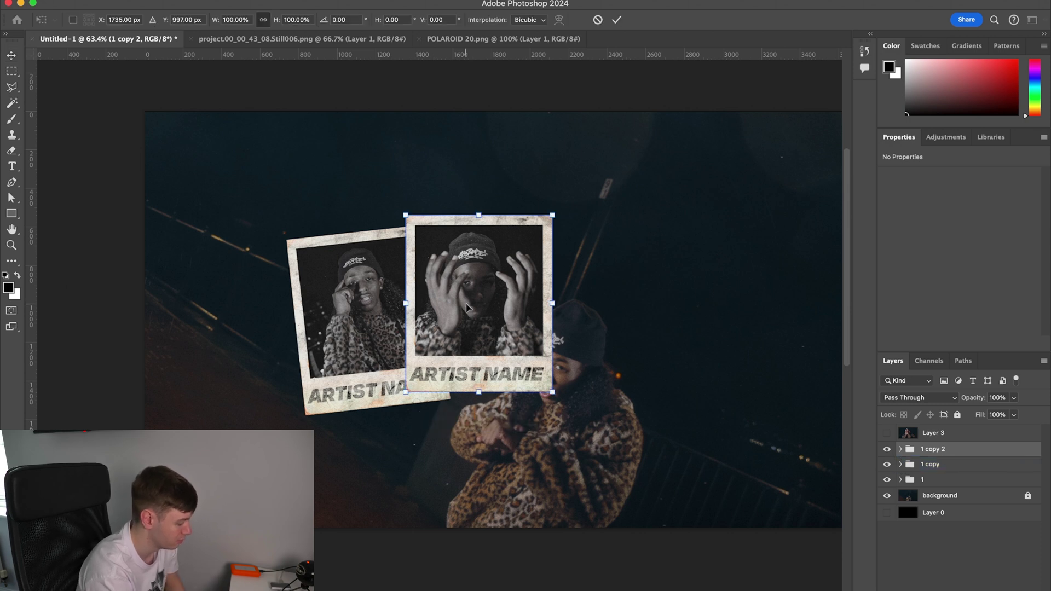
left_click_drag(467, 308, 610, 309)
left_click_drag(865, 372, 857, 400)
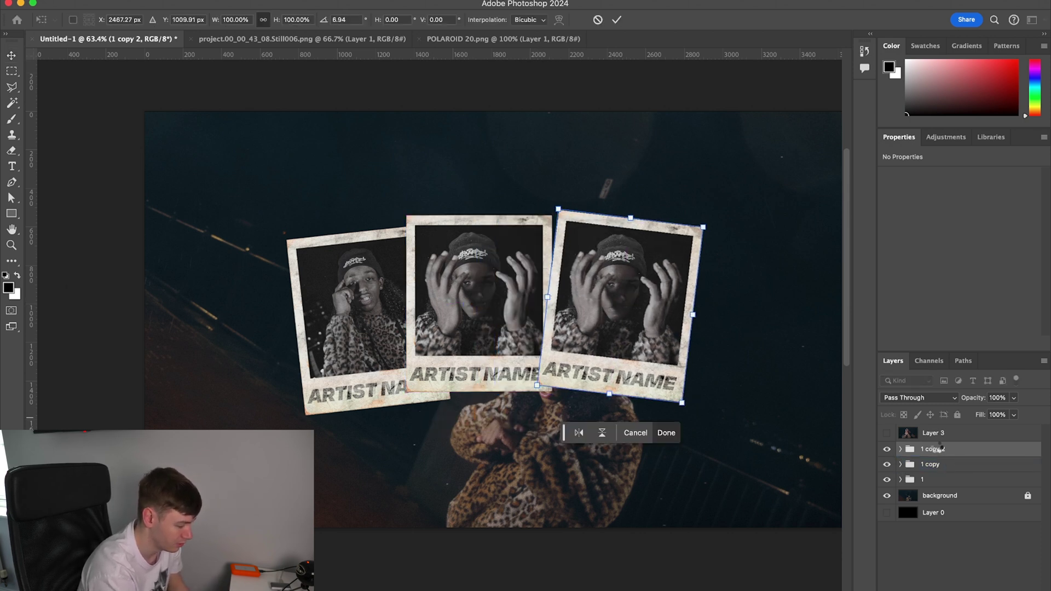
Replace Layer 2 in the 1 copy 2 group with Layer 3, scaled to 33.89% and rotated 7.58° to fit the tilted frame.
left_click(933, 433)
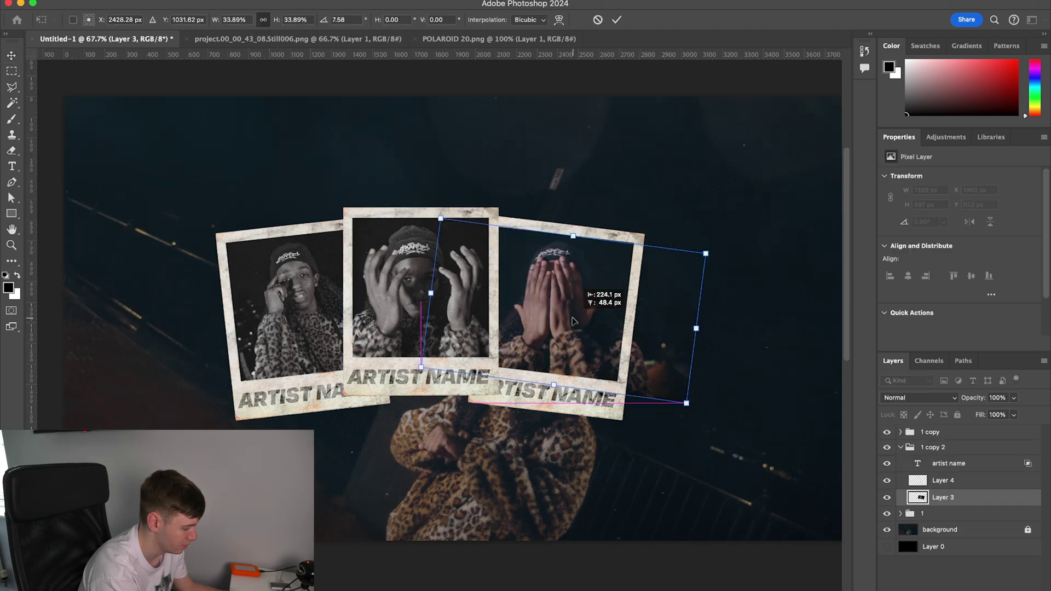
left_click_drag(583, 326, 570, 318)
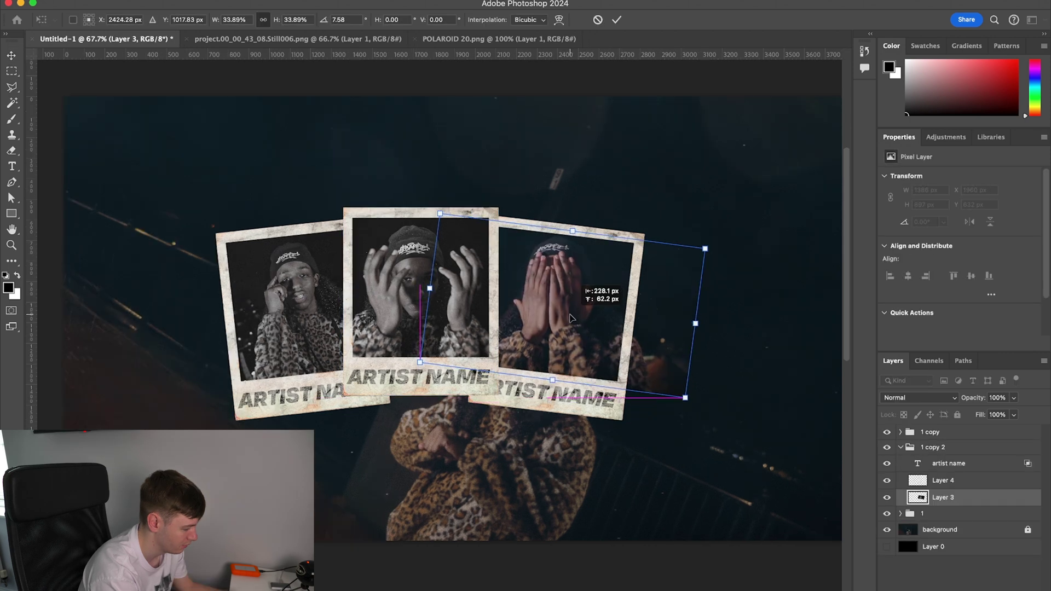
Mask Layer 3 to the shape of the tilted Polaroid frame and convert it to a Smart Object.
scroll(438, 301, "up", 2)
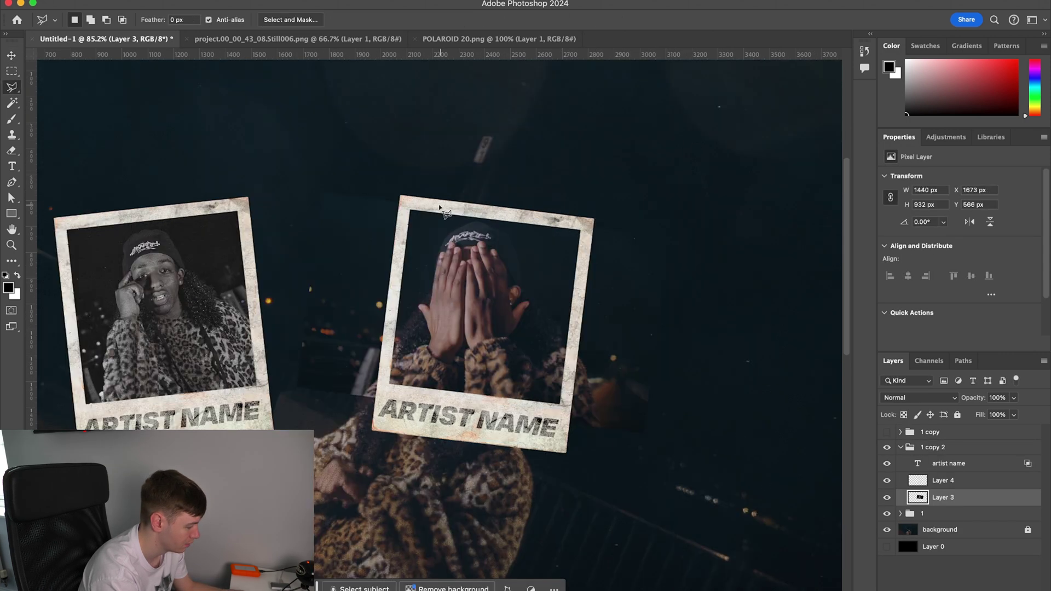
left_click(405, 202)
right_click(963, 497)
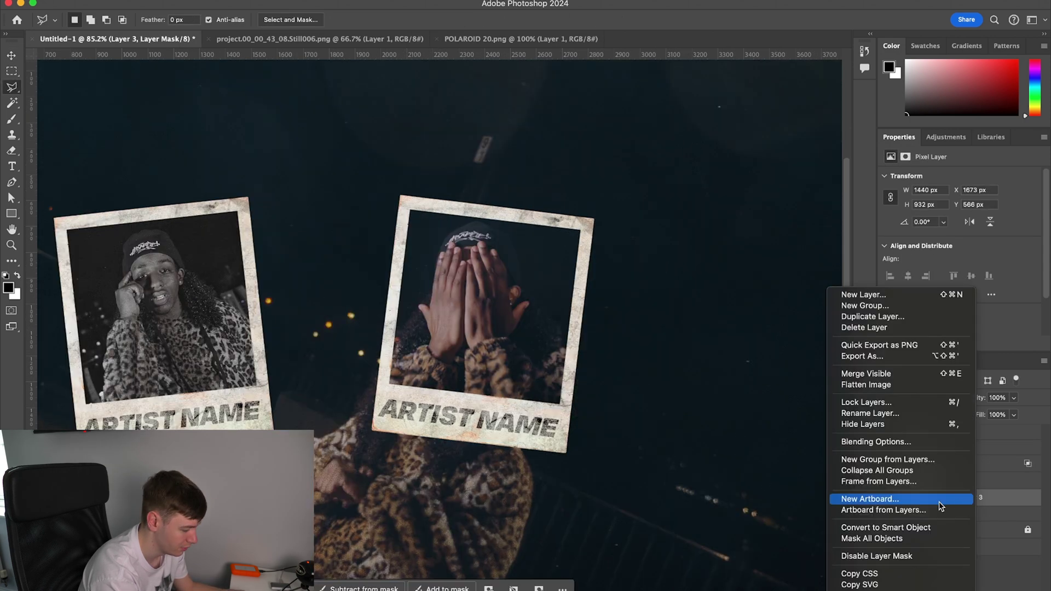
left_click(881, 527)
Turn Layer 3 black and white by pasting the copied edit settings into the Camera Raw Filter.
left_click(364, 6)
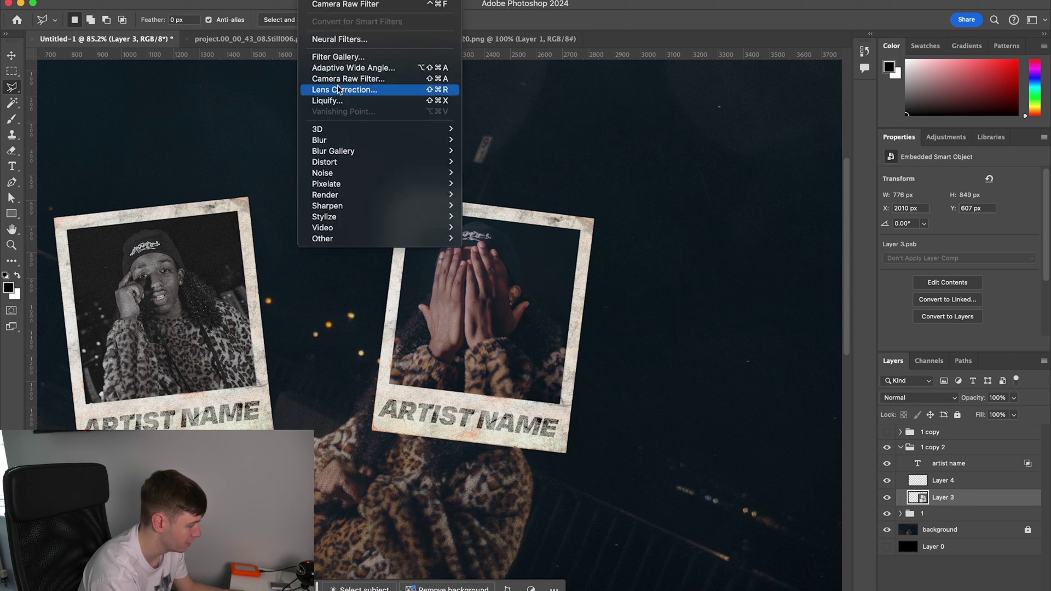
left_click(361, 75)
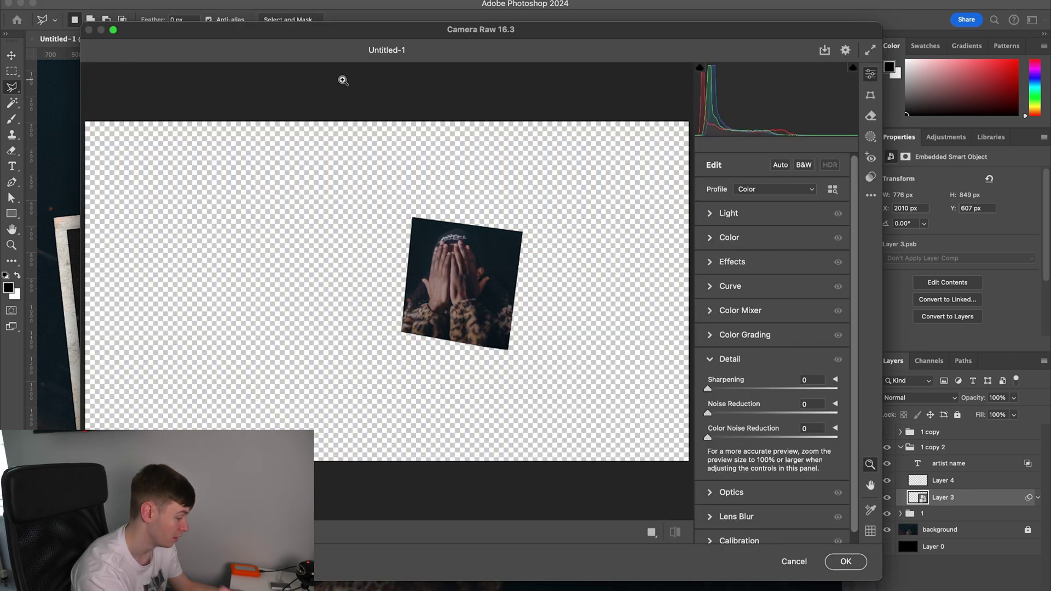
key("super+v")
key("Return")
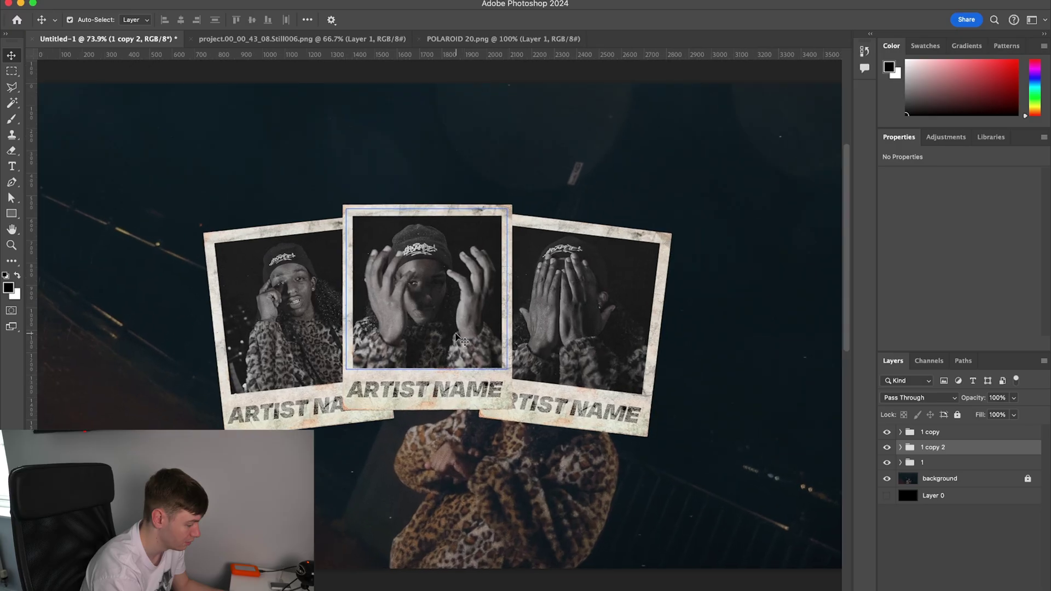
Hide the background and groups 2 and 3, and export the remaining group 1 Polaroid as a PNG.
left_click(964, 484)
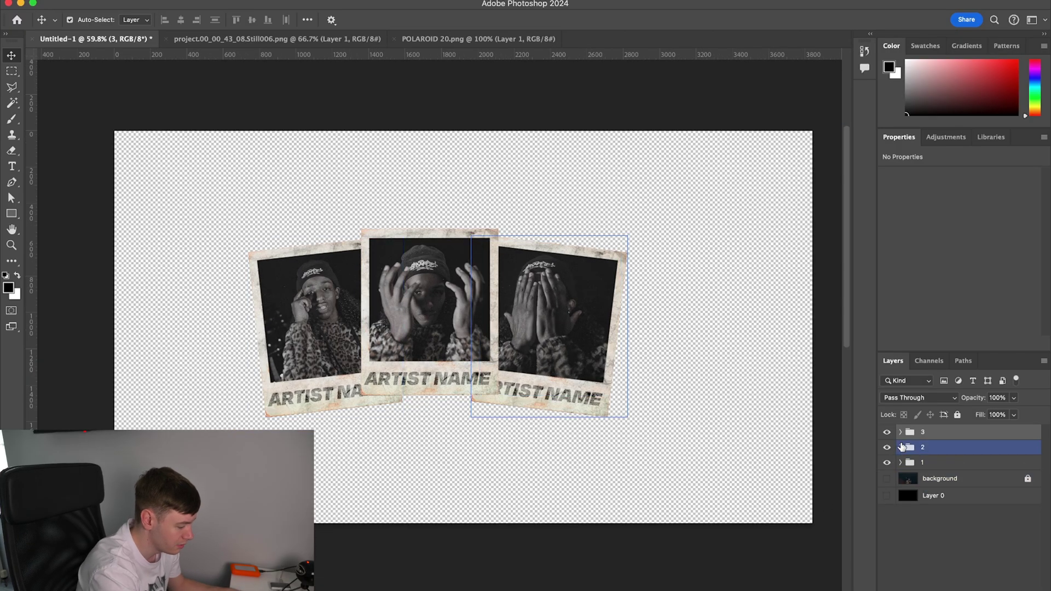
left_click(887, 447)
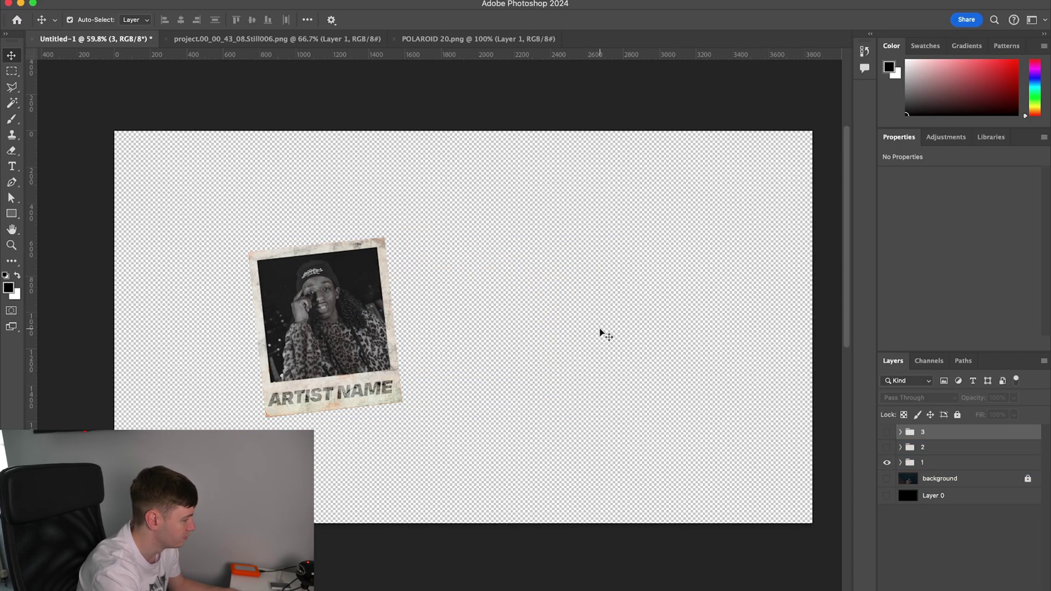
left_click(141, 1)
mouse_move(277, 182)
left_click(332, 182)
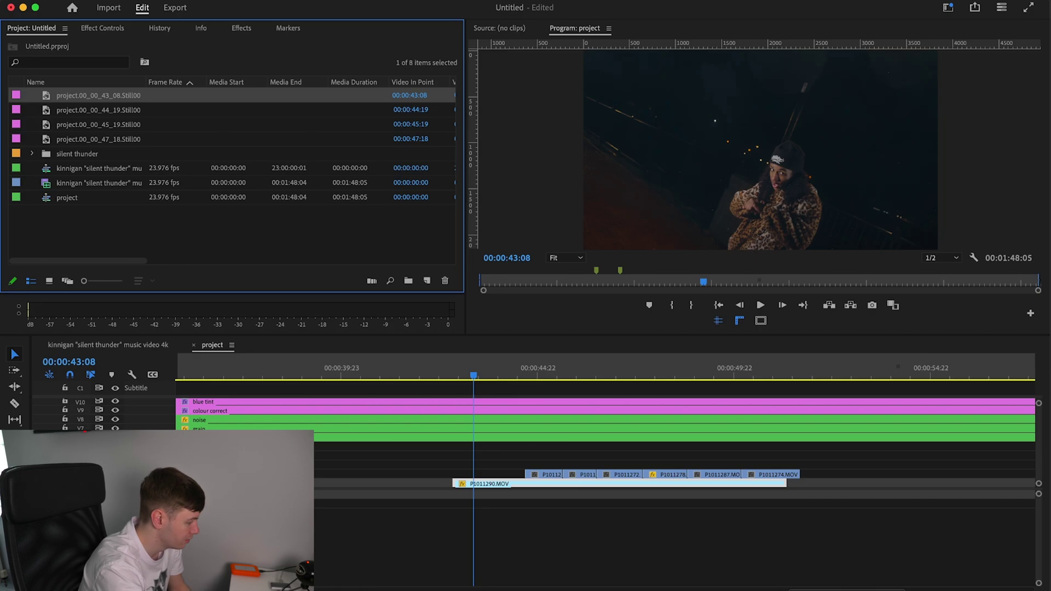
Switch to Premiere Pro and import 1.png, 2.png and 3.png from the POLOROID EFFECT folder.
left_click(141, 235)
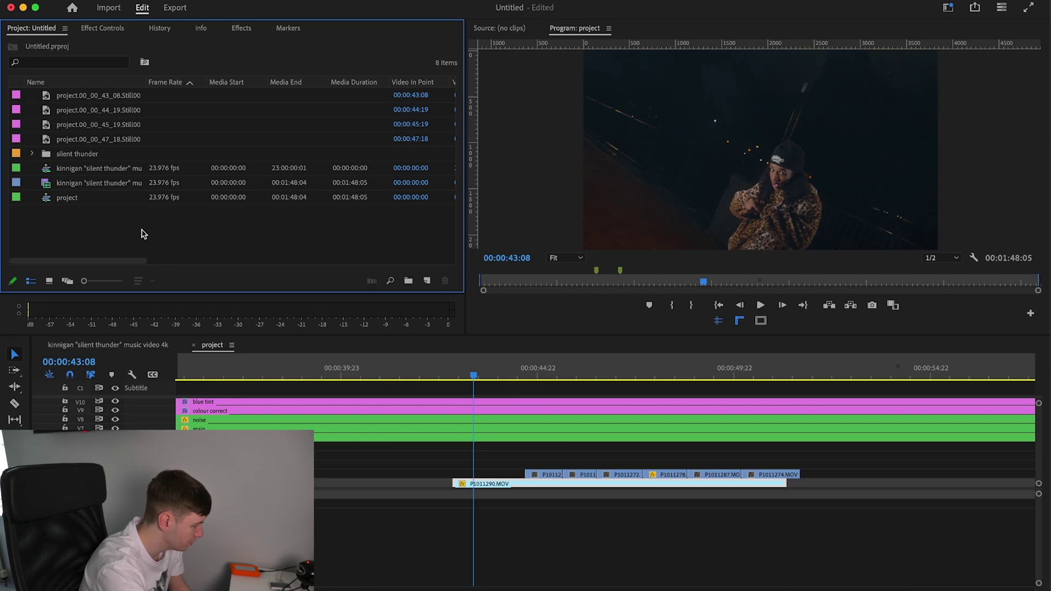
double_click(141, 234)
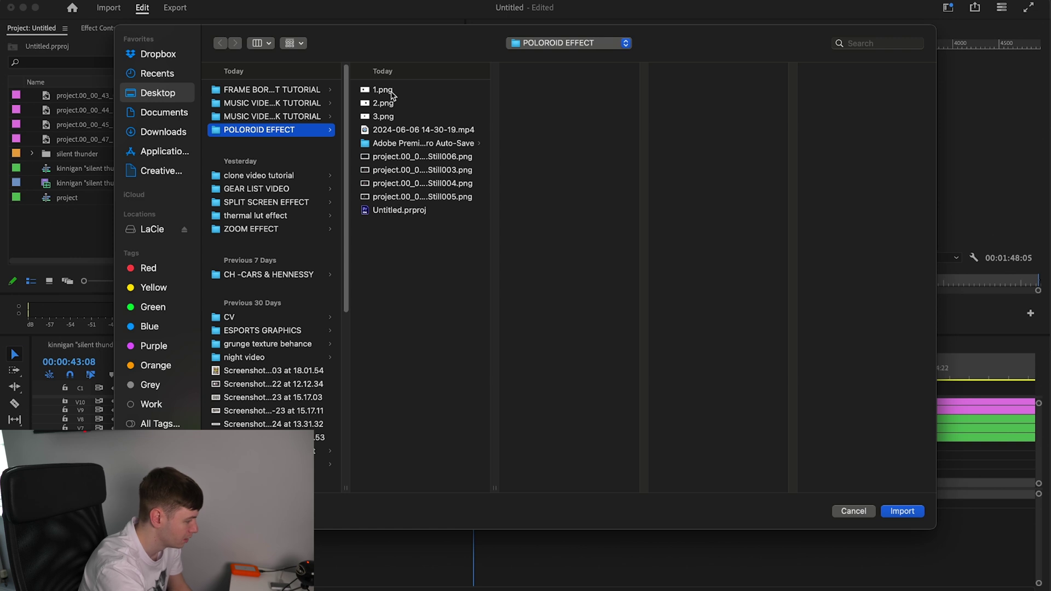
left_click(383, 89)
left_click(383, 116, "shift")
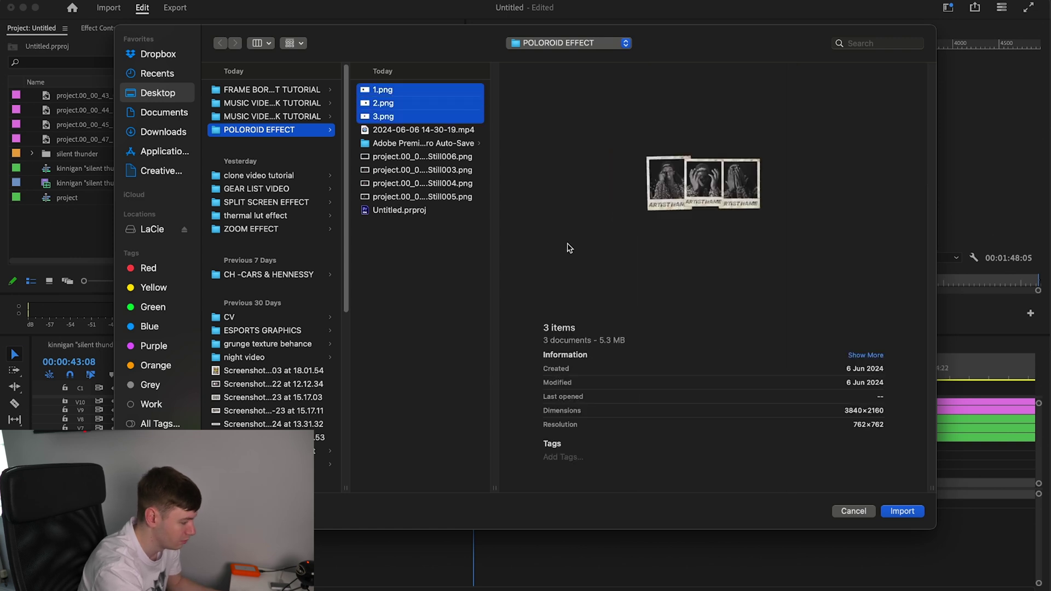
left_click(901, 511)
Place the three Polaroid images on the timeline above the footage, with 2.png starting at 00:00:44:15.
left_click_drag(65, 133, 484, 496)
scroll(483, 490, "up", 5)
scroll(482, 487, "left", 1)
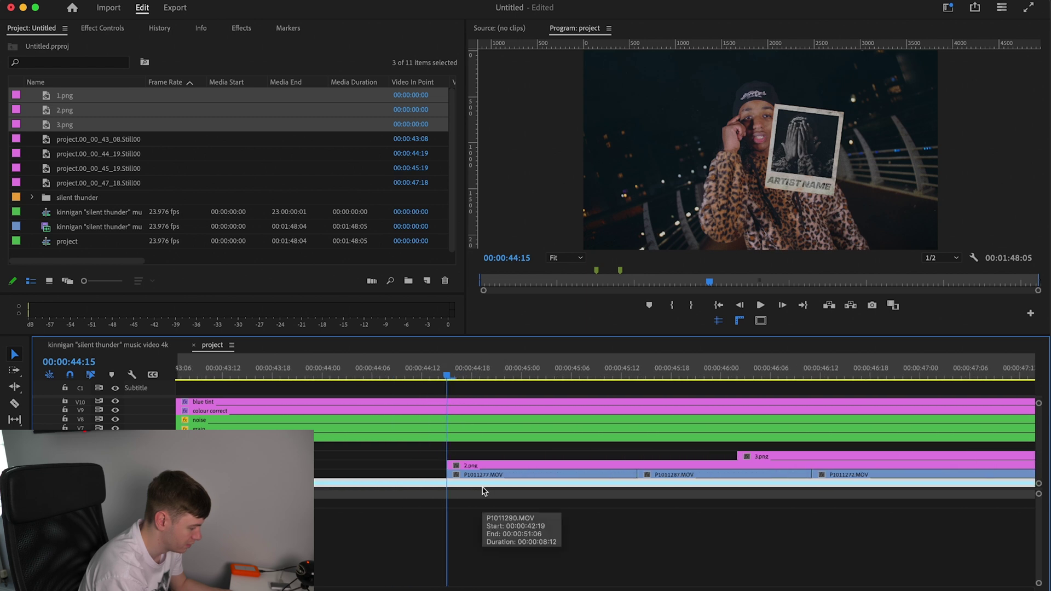
scroll(482, 487, "up", 3)
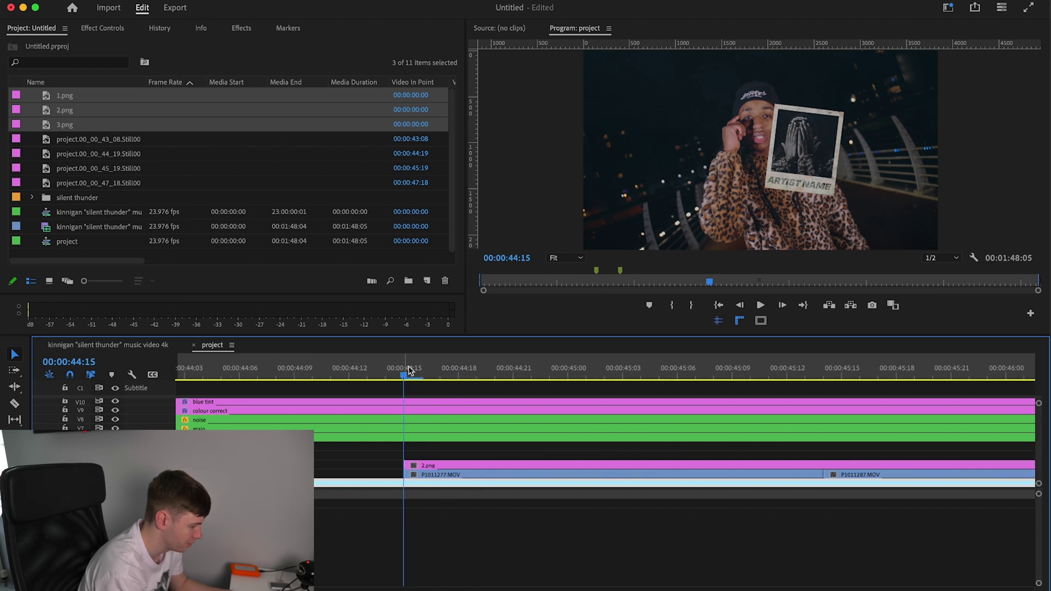
Split 2.png three frames in, at 00:00:44:18, and move 3.png above it to start at that point.
key("Right")
key("Right")
key("Right")
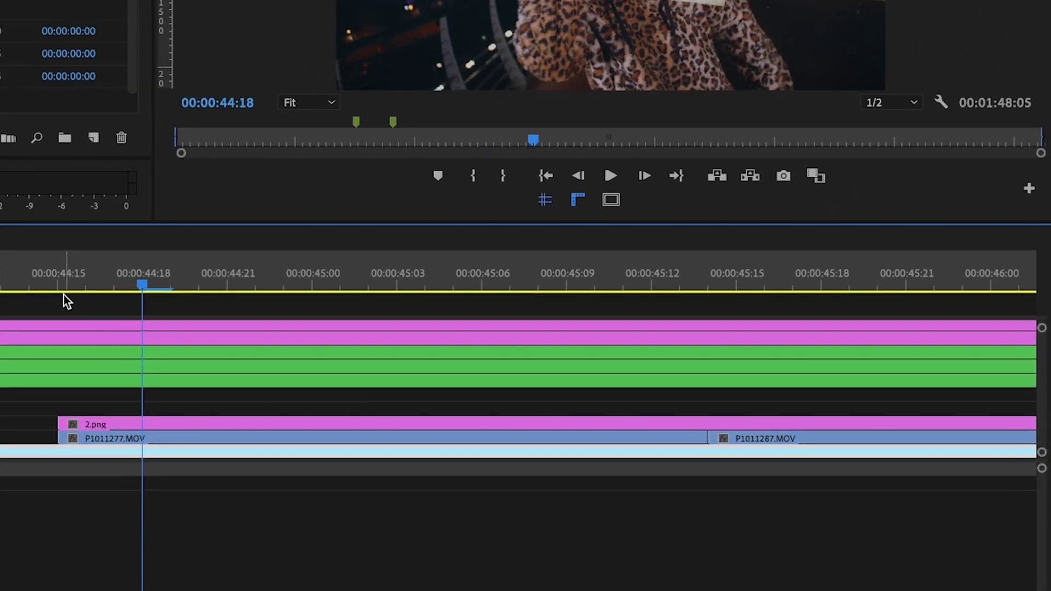
key("c")
left_click(143, 422)
key("v")
scroll(816, 441, "down", 3)
left_click_drag(885, 410, 696, 409)
Cut 3.png four frames in, at 00:00:44:22, and delete the part after the cut.
key("Right")
key("Right")
key("Right")
key("Right")
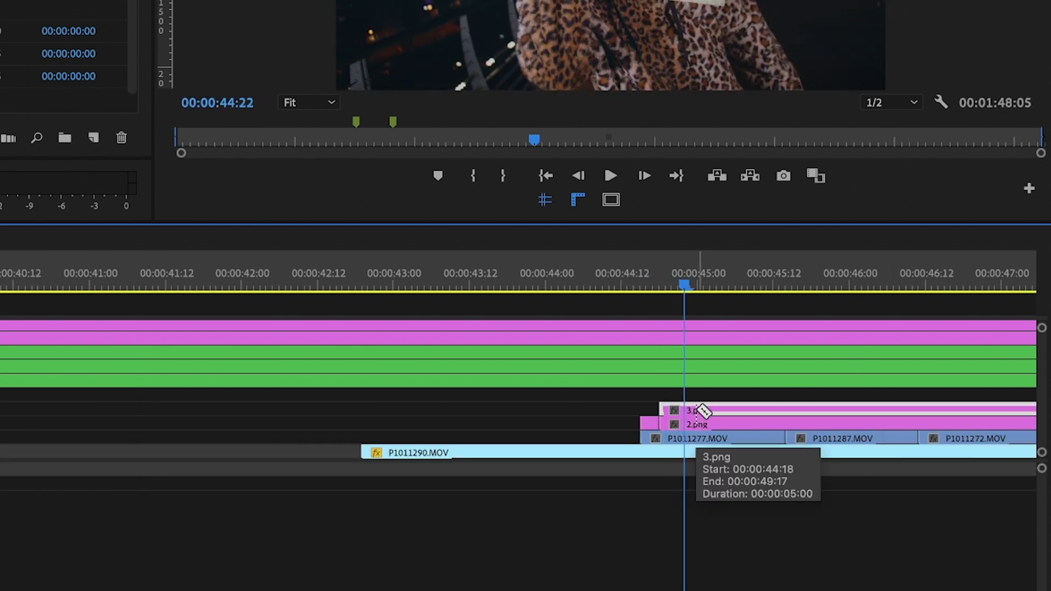
left_click(689, 409)
key("v")
left_click(724, 413)
key("Delete")
Move 1.png on the track above 3.png so that it starts at 00:00:44:22.
key("equal")
scroll(689, 396, "down", 3)
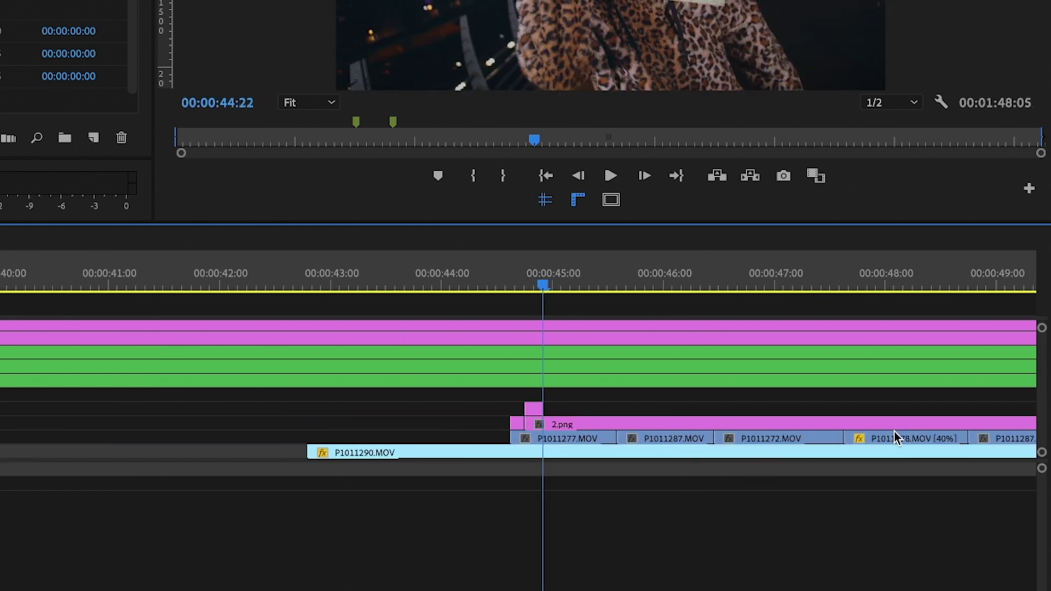
left_click_drag(164, 397, 277, 395)
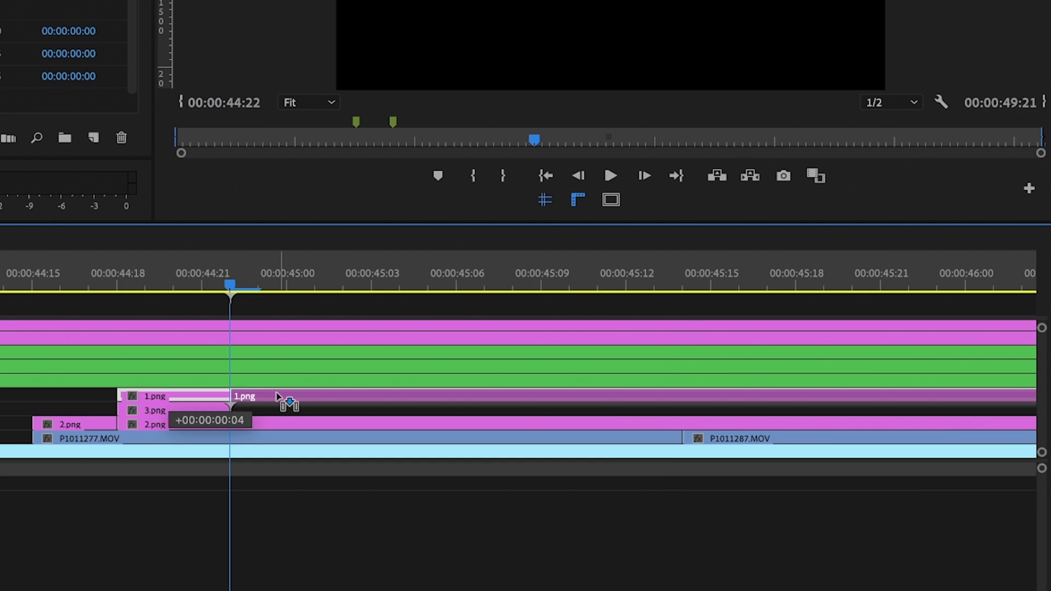
Trim the Polaroid clips to staggered ends: 2.png at 00:00:45:07, 3.png at 00:00:45:08 and 1.png at 00:00:45:05.
key("Right")
key("Right")
key("Right")
key("Right")
key("c")
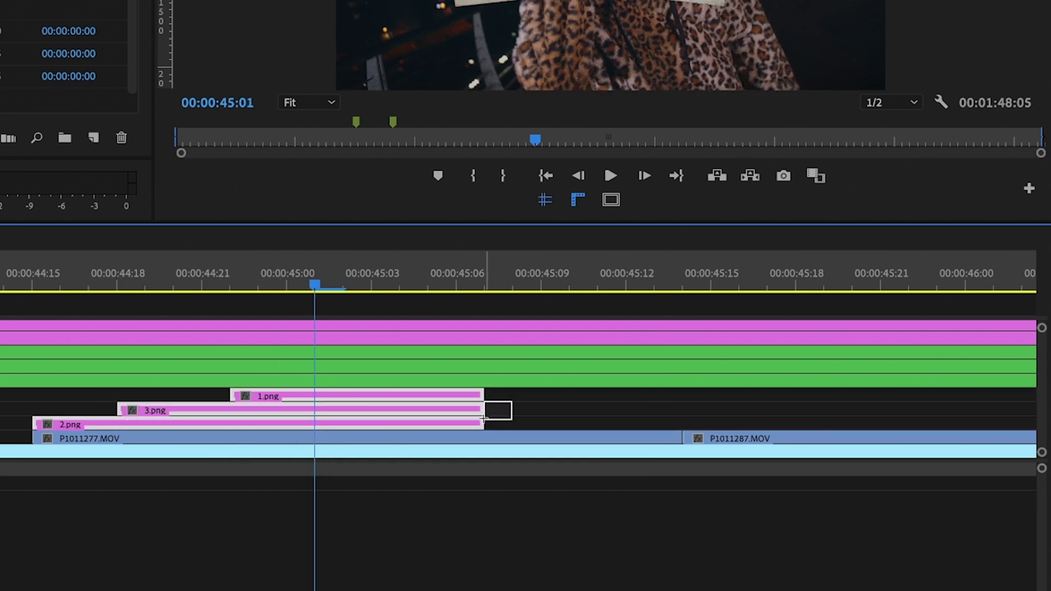
left_click_drag(498, 413, 562, 394)
left_click(612, 406)
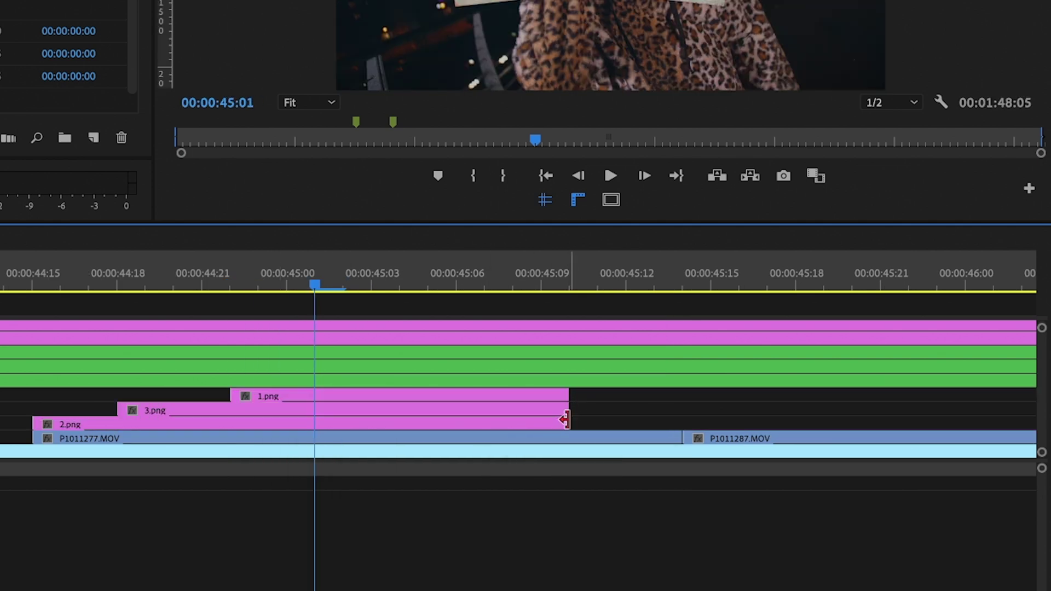
left_click_drag(565, 410, 417, 389)
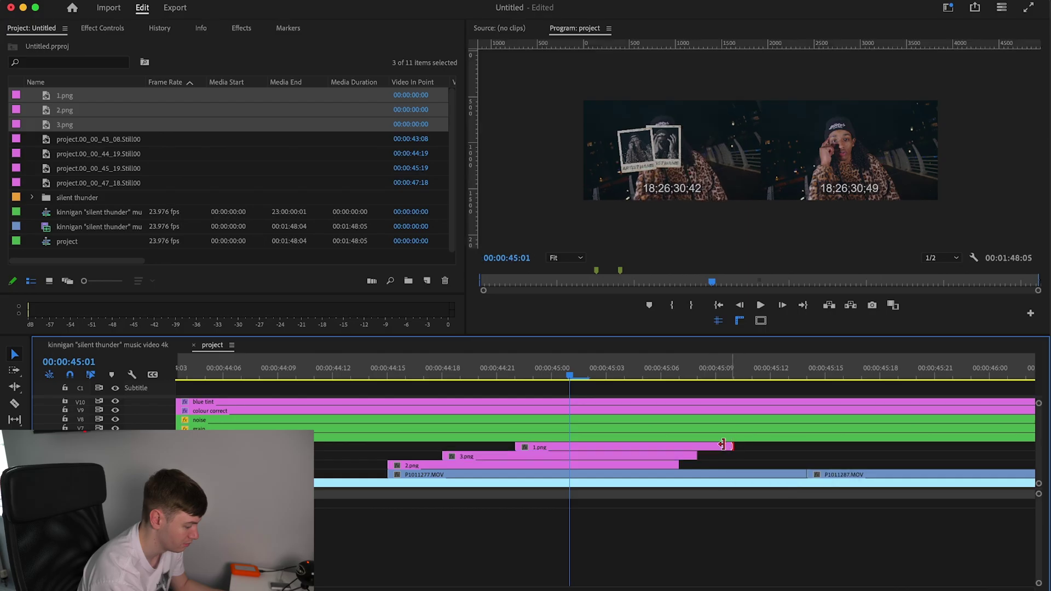
left_click_drag(635, 445, 635, 445)
Play back the Polaroid section of the sequence several times to check the timing of the three images.
left_click(320, 368)
key("space")
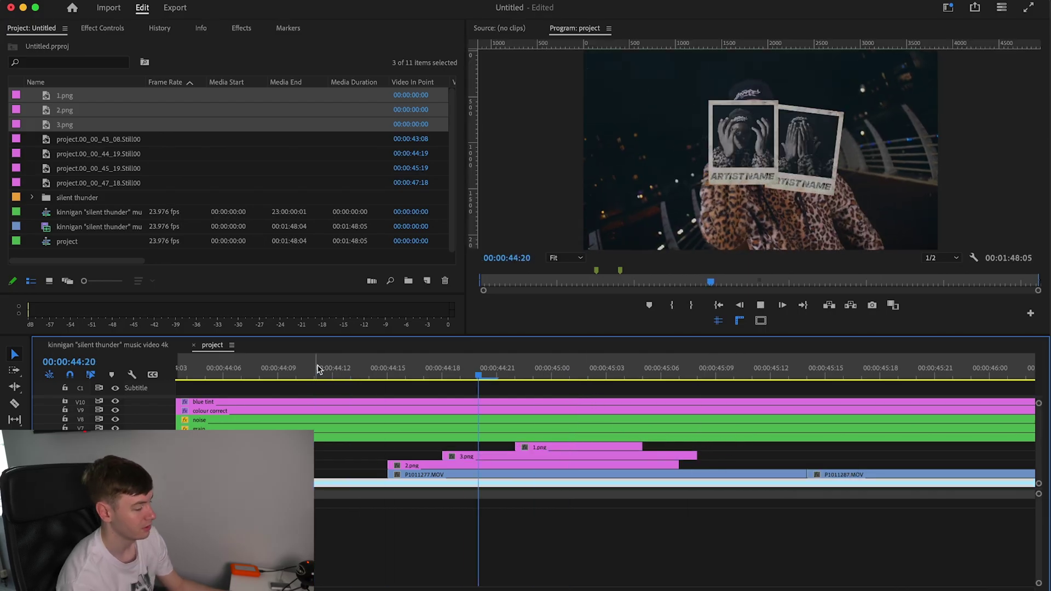
key("space")
scroll(511, 401, "down", 5)
left_click_drag(437, 370, 389, 370)
key("space")
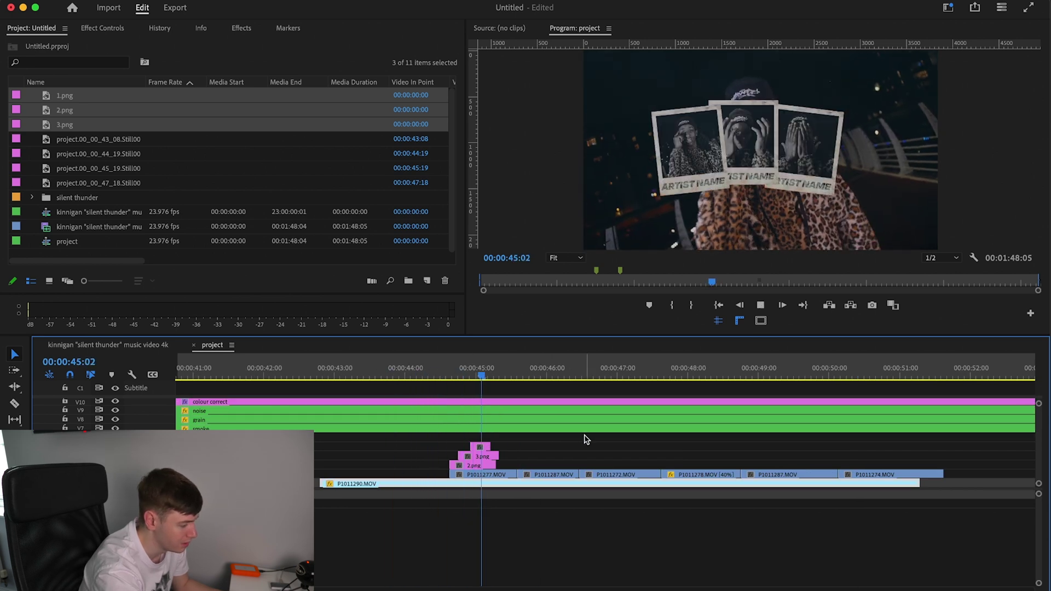
left_click(436, 367)
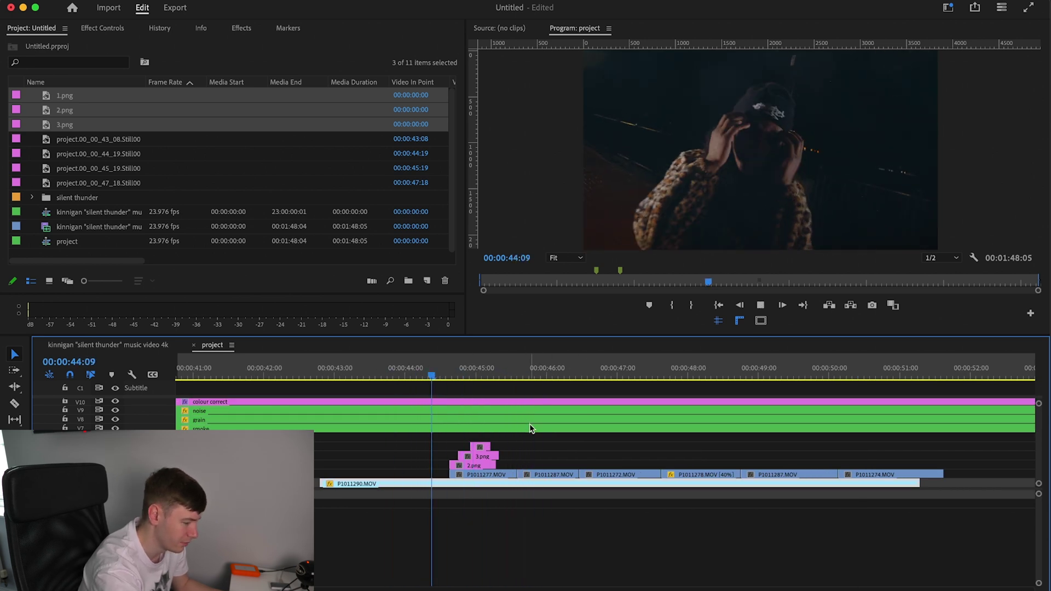
scroll(530, 428, "up", 4)
left_click_drag(328, 367, 277, 370)
key("space")
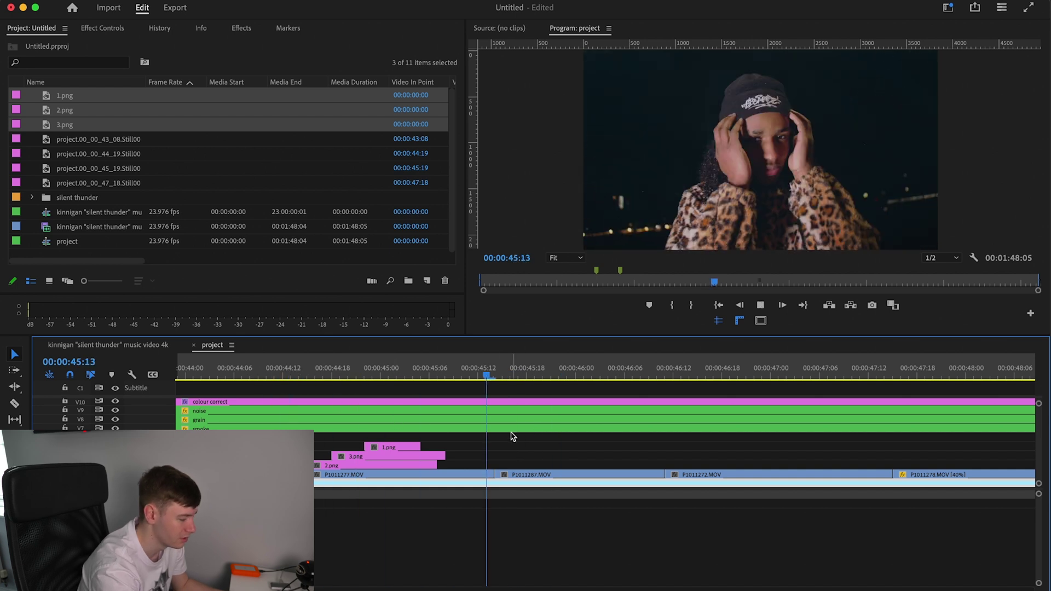
key("space")
Create an adjustment layer and place it on the track above the Polaroid clips, starting shortly before 2.png.
key("equal")
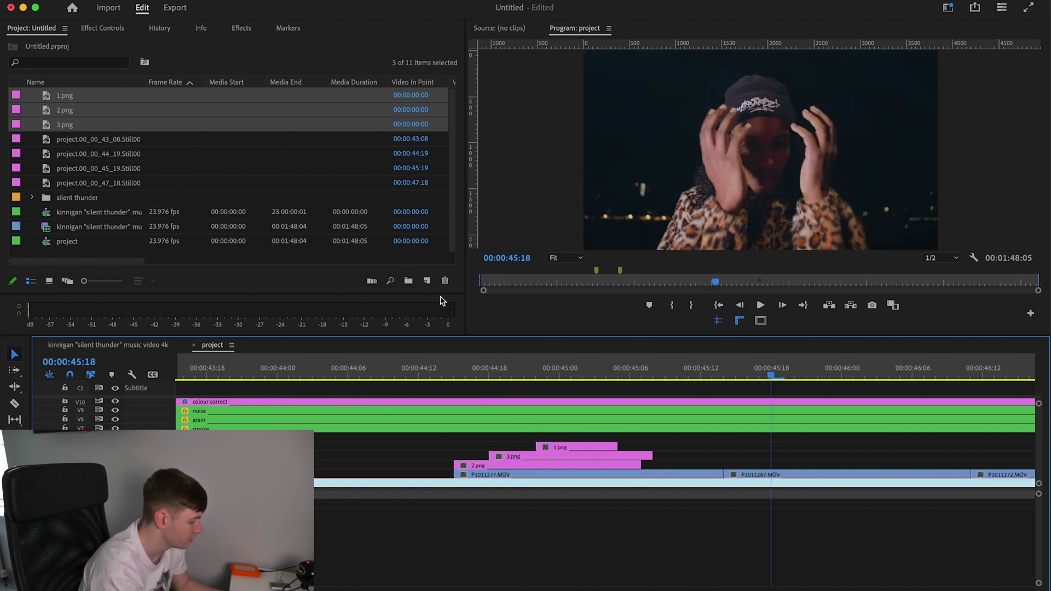
left_click(427, 280)
left_click(459, 336)
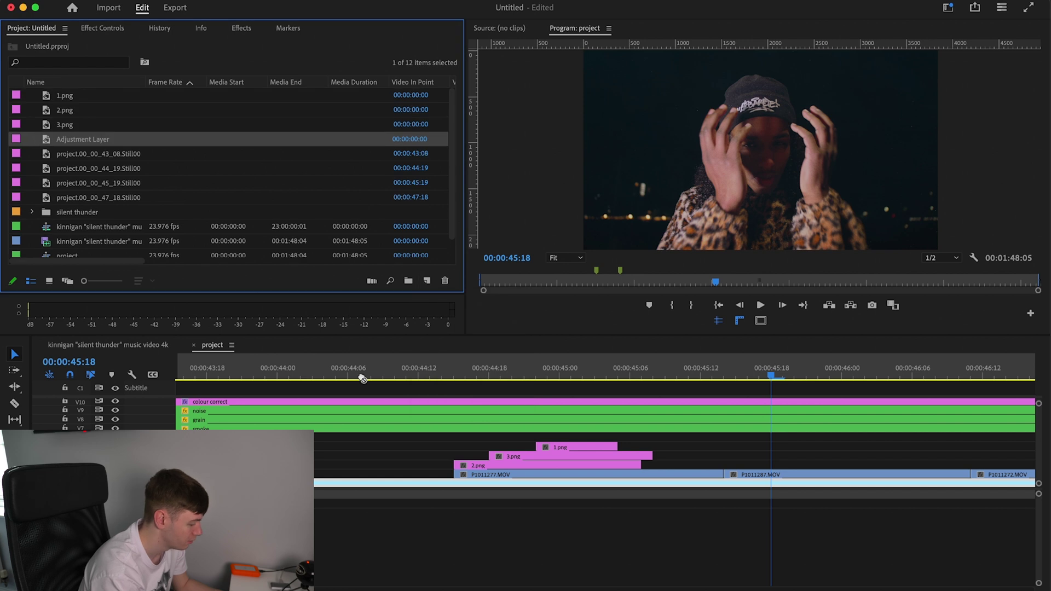
left_click_drag(362, 378, 395, 438)
Cut off the adjustment layer shortly after 1.png begins and delete the remaining part.
left_click(610, 437)
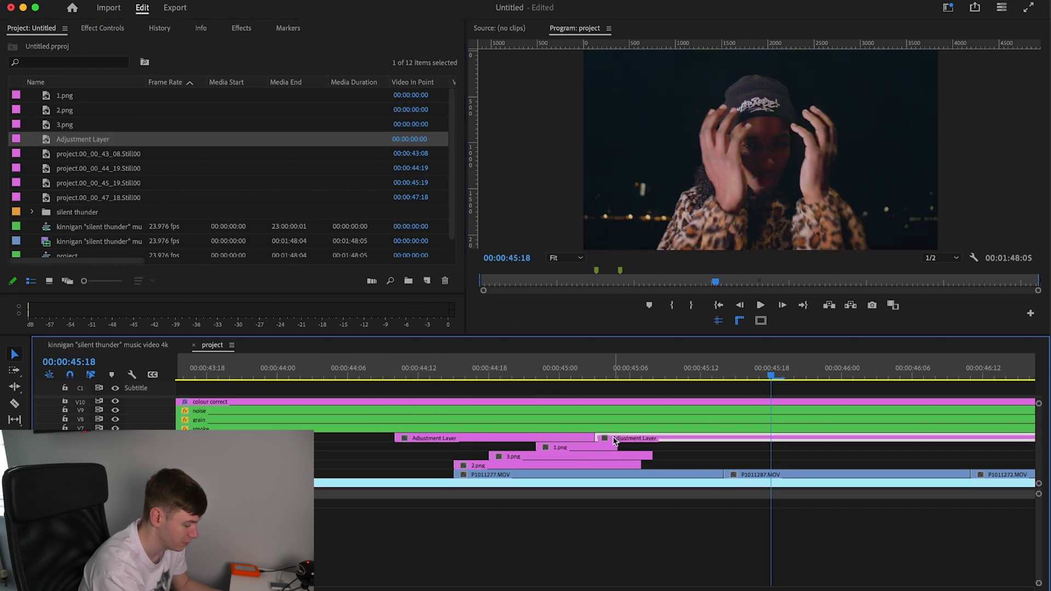
key("Delete")
scroll(436, 428, "up", 2)
Set the playhead to the start of 2.png at 00:00:44:15 and search the effects for "flash".
left_click(465, 370)
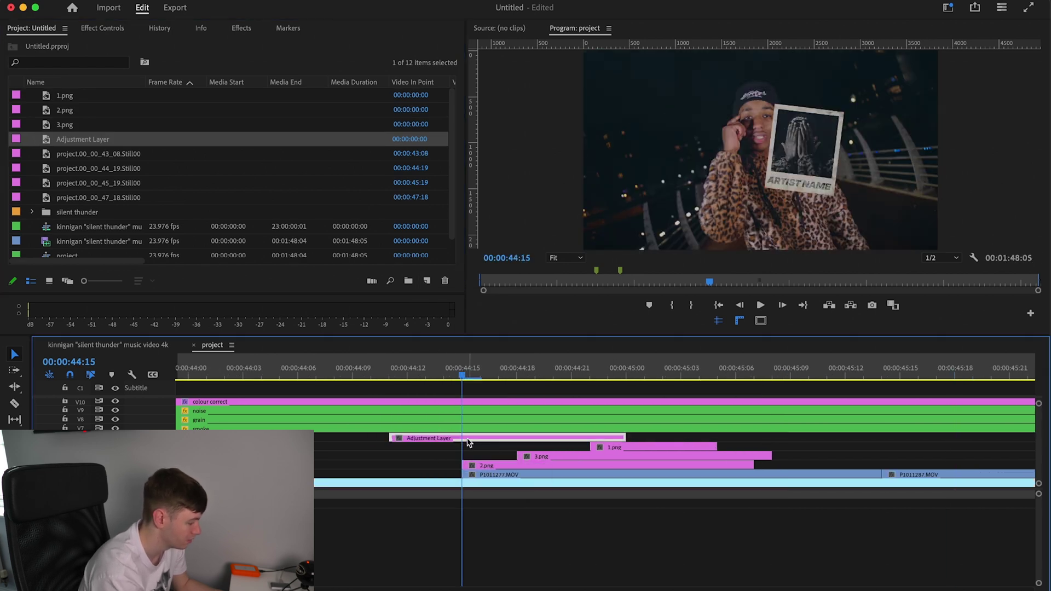
left_click(239, 27)
left_click(113, 43)
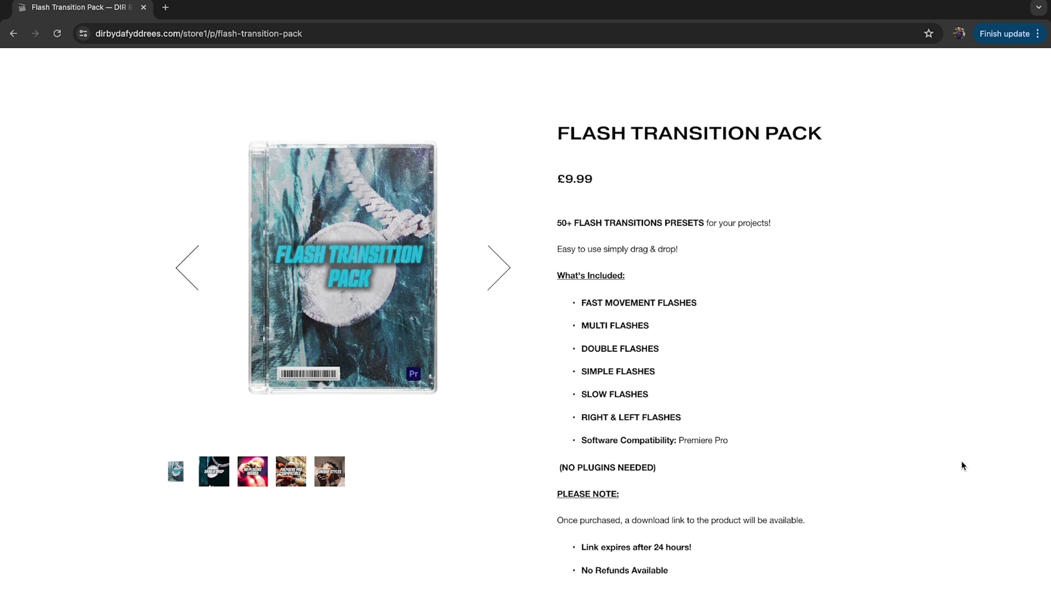
Look through the Flash Transition Pack store page down to its tutorial and example videos.
scroll(962, 465, "down", 4)
scroll(962, 465, "down", 10)
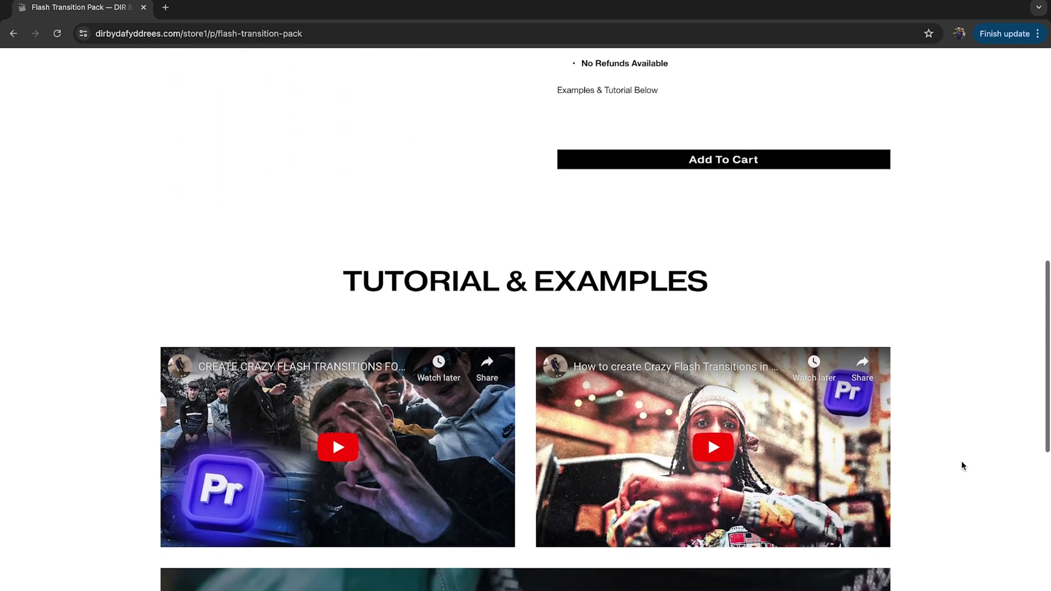
scroll(962, 465, "down", 4)
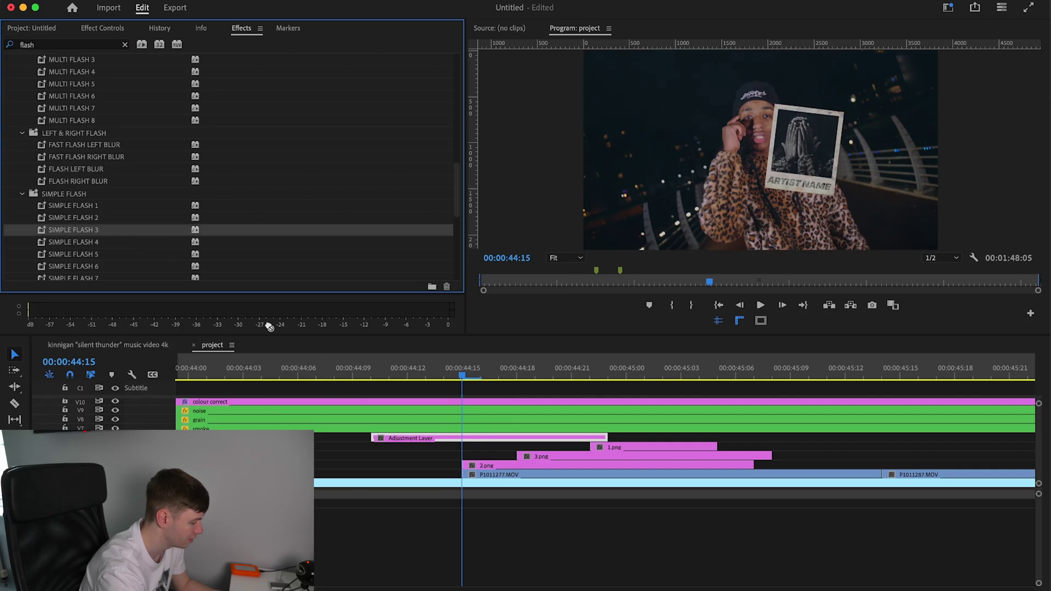
Apply the SIMPLE FLASH 3 preset to the adjustment layer and expand its Brightness & Contrast and Transform settings.
left_click(414, 439)
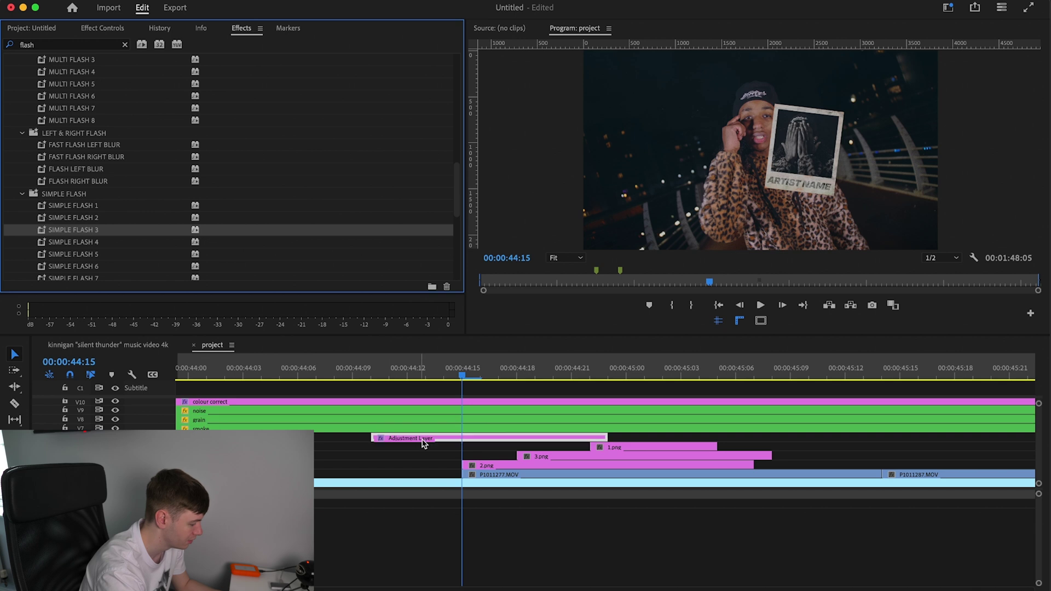
left_click(115, 28)
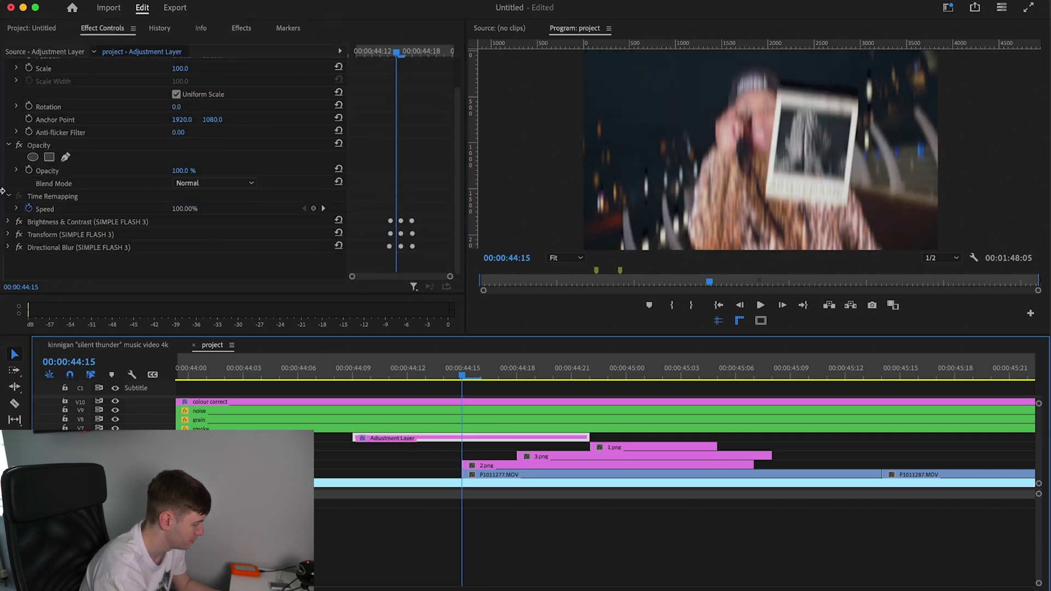
left_click(7, 234)
left_click(8, 221)
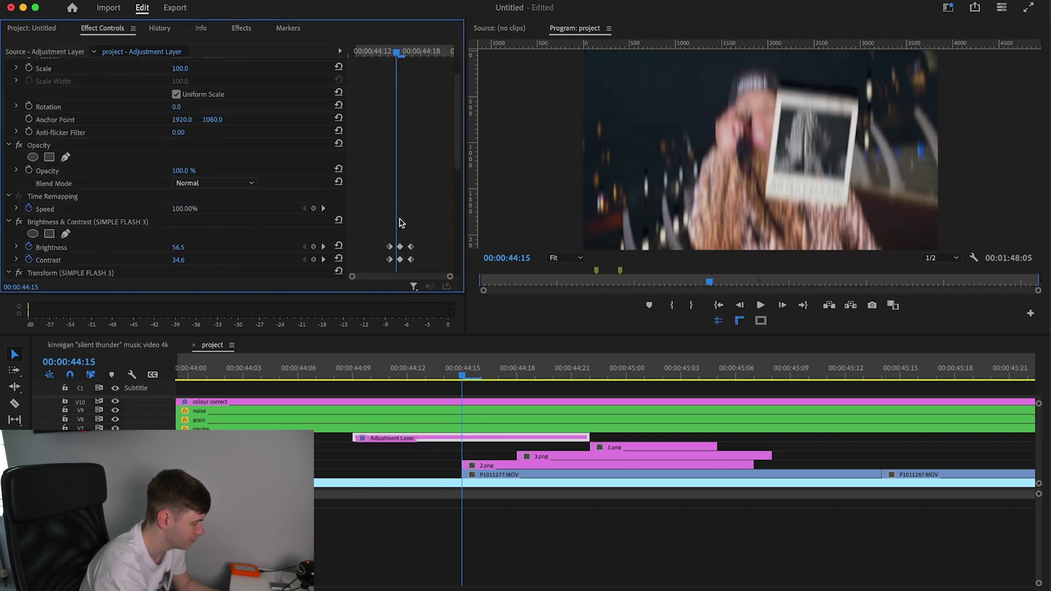
scroll(461, 222, "down", 3)
scroll(450, 212, "down", 4)
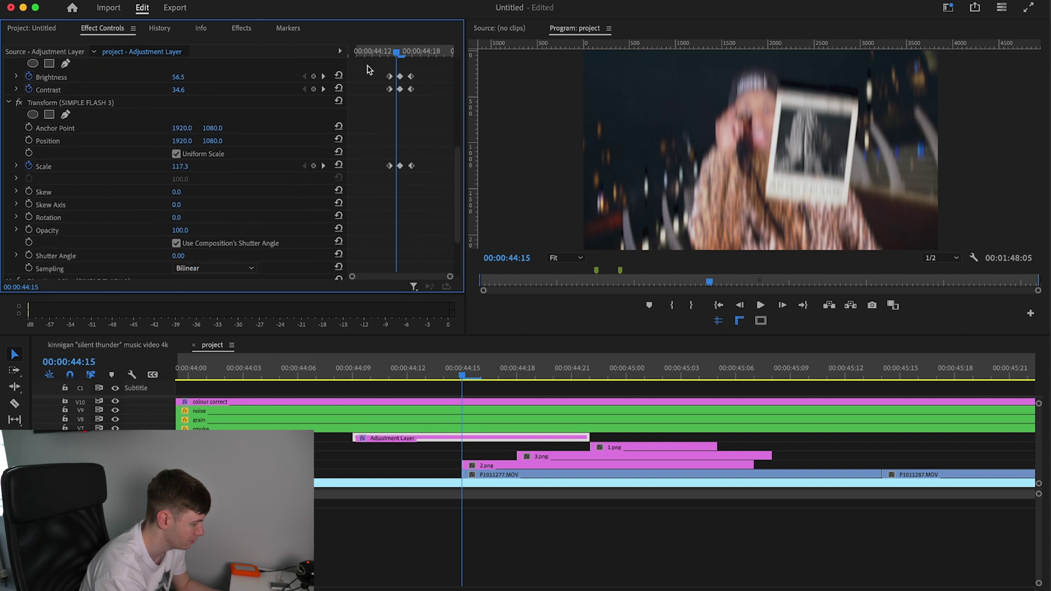
Shift all SIMPLE FLASH 3 keyframes on the adjustment layer so the middle ones sit at 00:00:44:15, where 2.png starts.
left_click_drag(368, 65, 442, 300)
left_click_drag(401, 247, 398, 247)
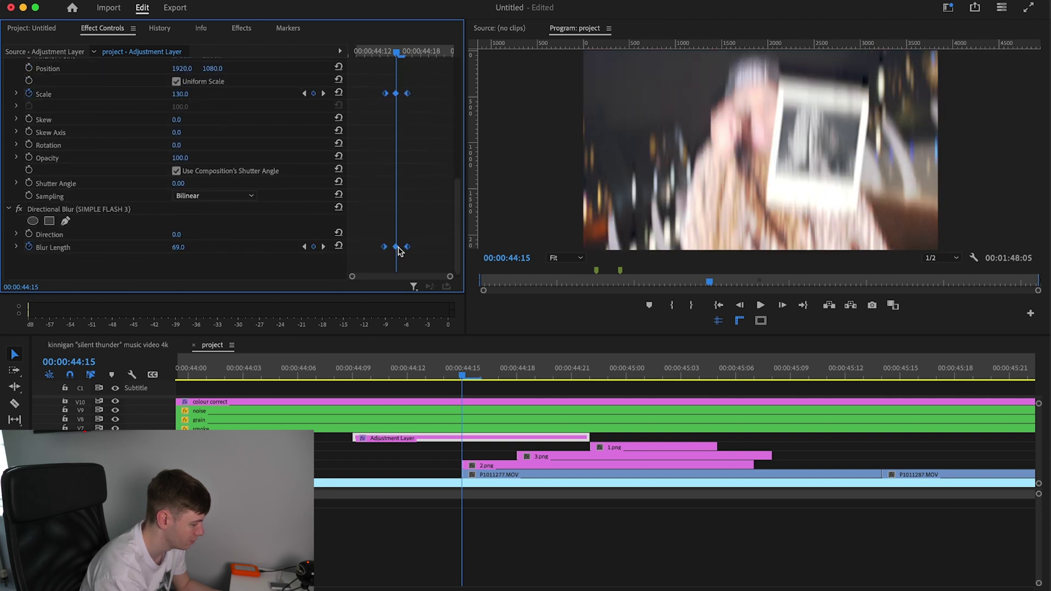
key("space")
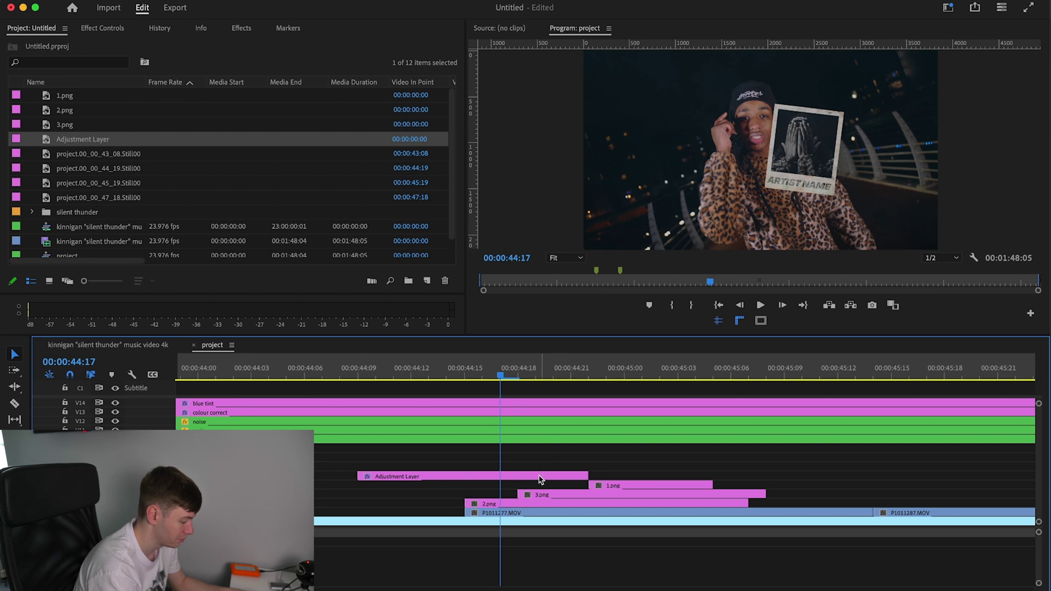
Duplicate the flash adjustment layer one track up from about 00:00:45:01 and place the playhead at 3.png's end, 00:00:45:08.
left_click(537, 478)
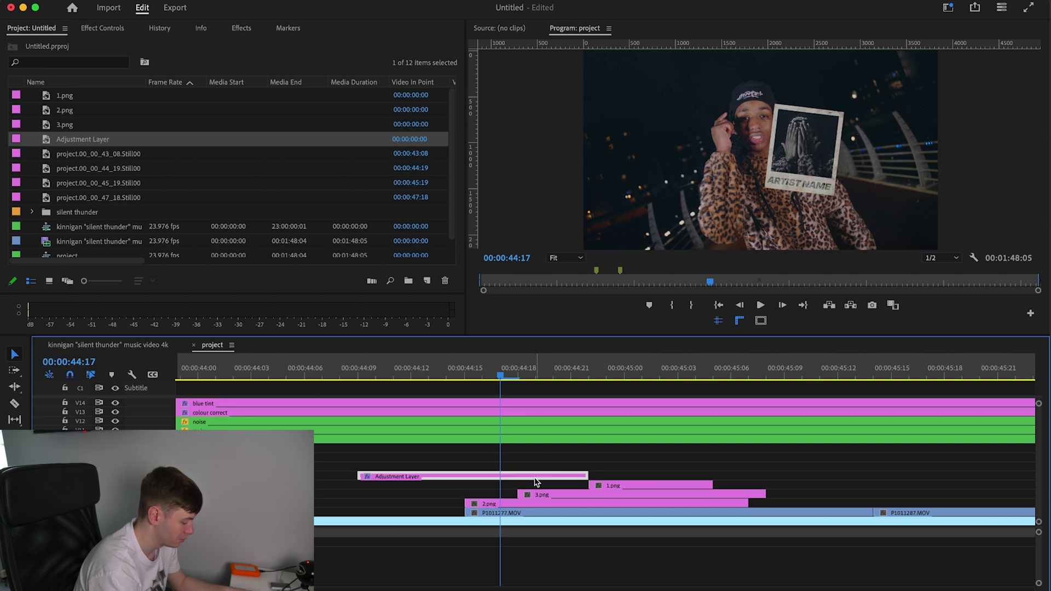
left_click_drag(536, 481, 821, 468)
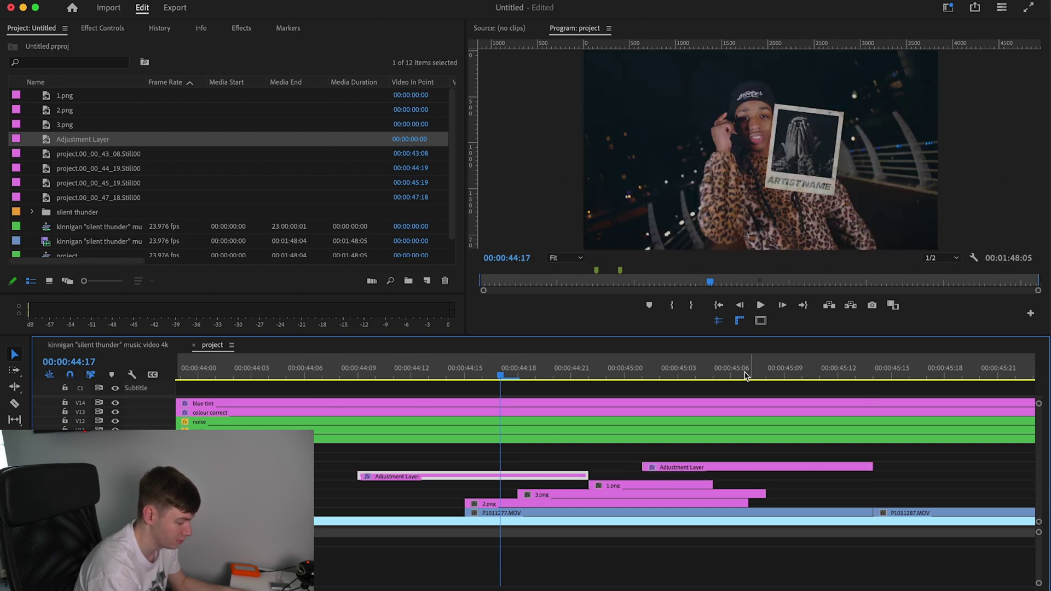
left_click(768, 377)
left_click_drag(768, 376, 766, 378)
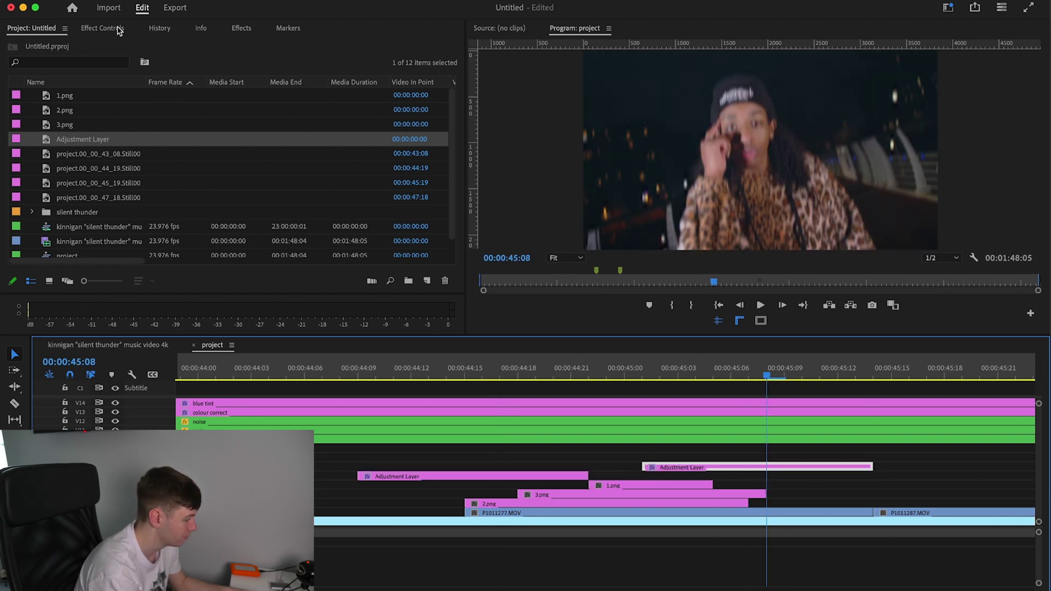
Move the duplicated adjustment layer's flash keyframes so the middle ones align with the playhead at 00:00:45:08.
left_click(112, 28)
scroll(427, 181, "down", 5)
scroll(383, 148, "up", 1)
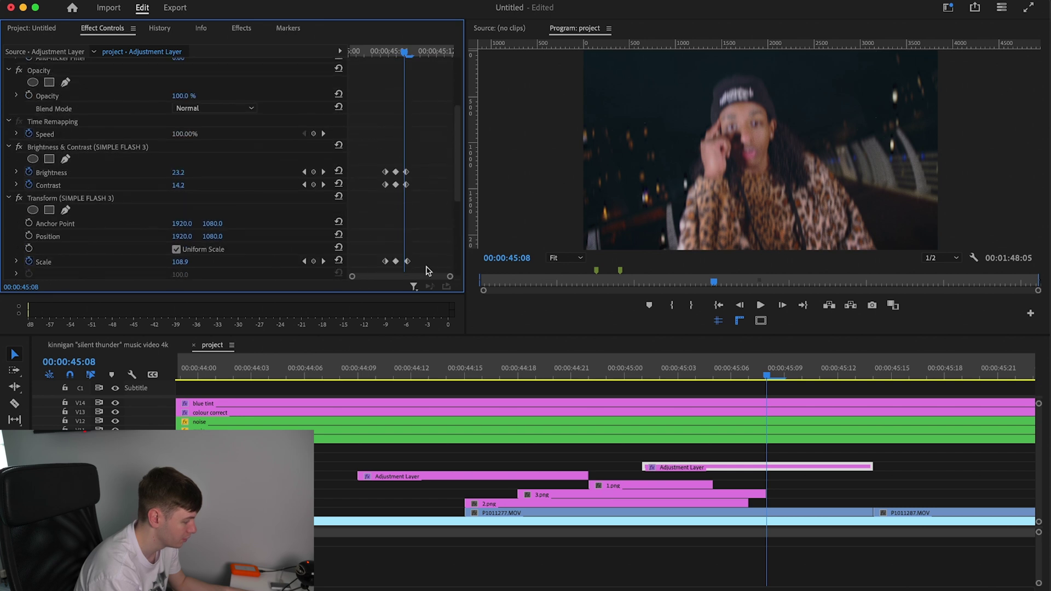
scroll(376, 159, "down", 6)
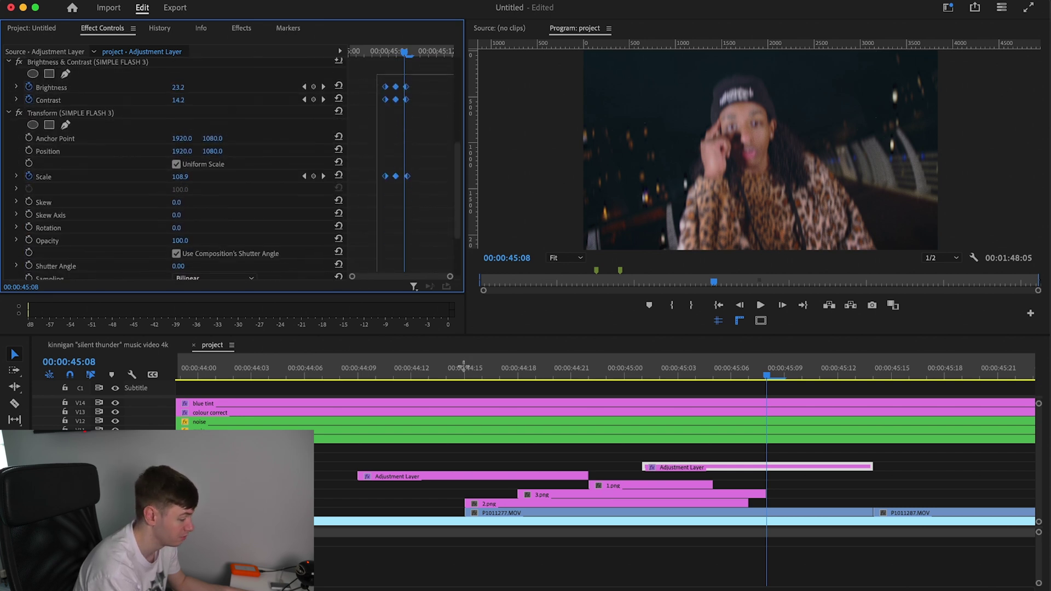
Play back the sequence from about 00:00:44:11 to check both flash transitions around the Polaroids.
left_click(395, 367)
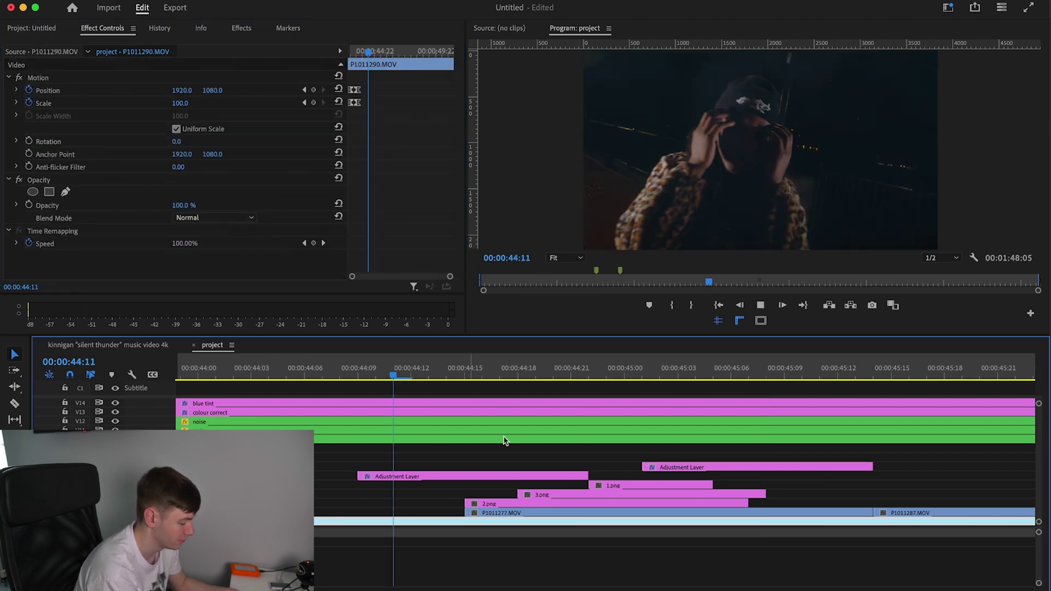
key("space")
key("space")
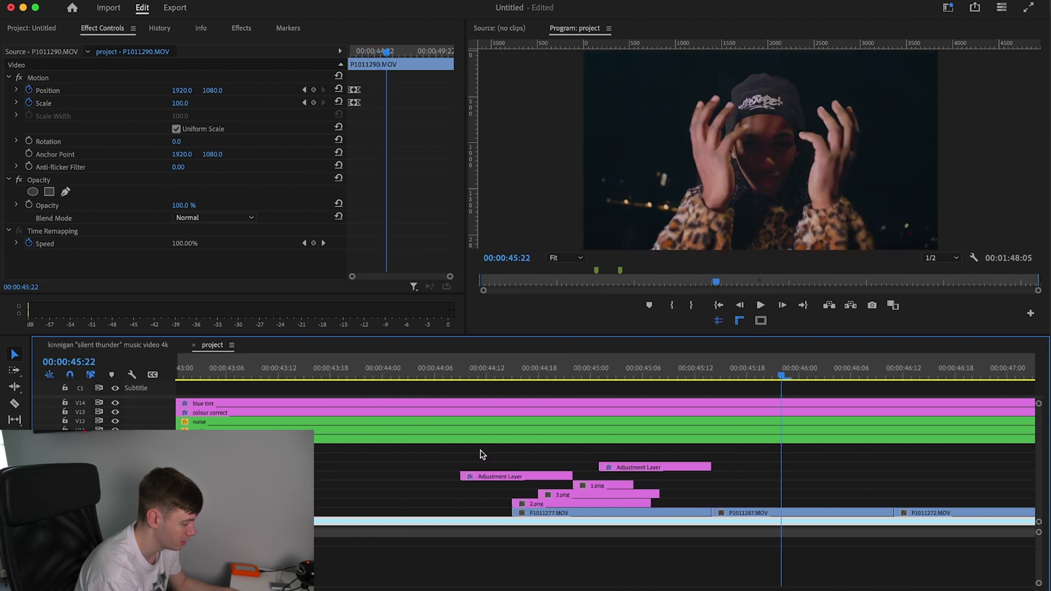
left_click(532, 367)
key("space")
key("space")
Search the effects for "transf" and apply the Distort Transform effect to the 2.png clip.
scroll(595, 489, "up", 3)
left_click(541, 502)
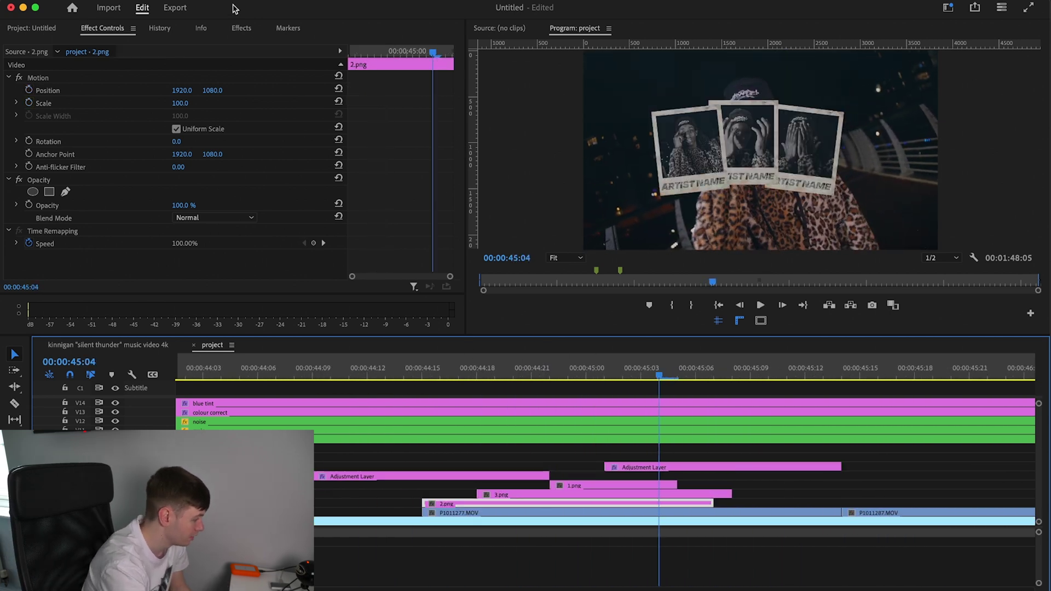
left_click(242, 29)
left_click(125, 45)
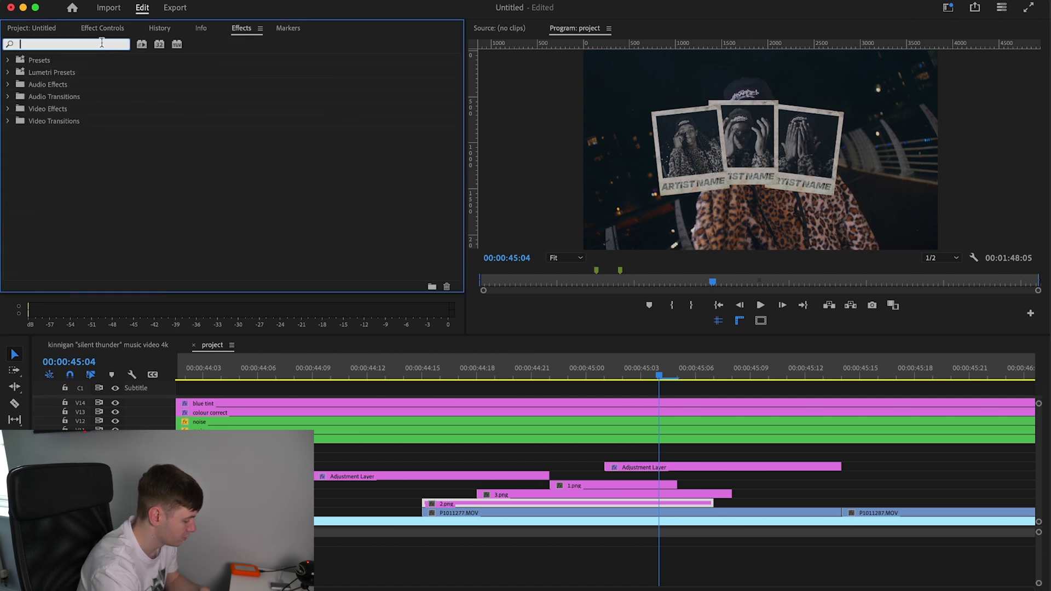
type("transf")
left_click_drag(57, 133, 484, 502)
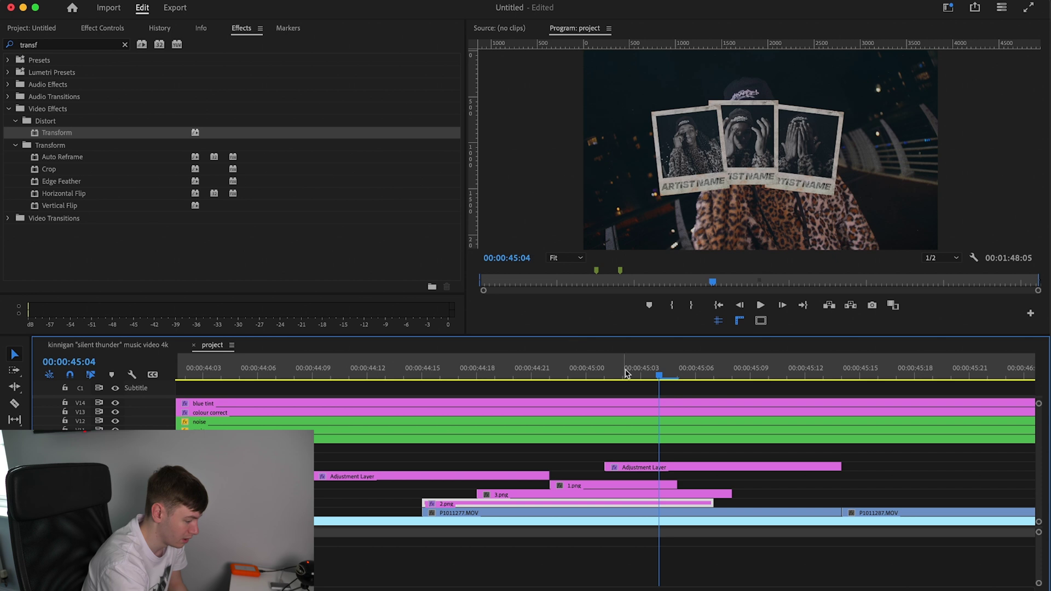
Keyframe the Transform scale of 2.png from 100 at the clip's start to 120 at its end.
left_click_drag(635, 380, 445, 395)
left_click(102, 28)
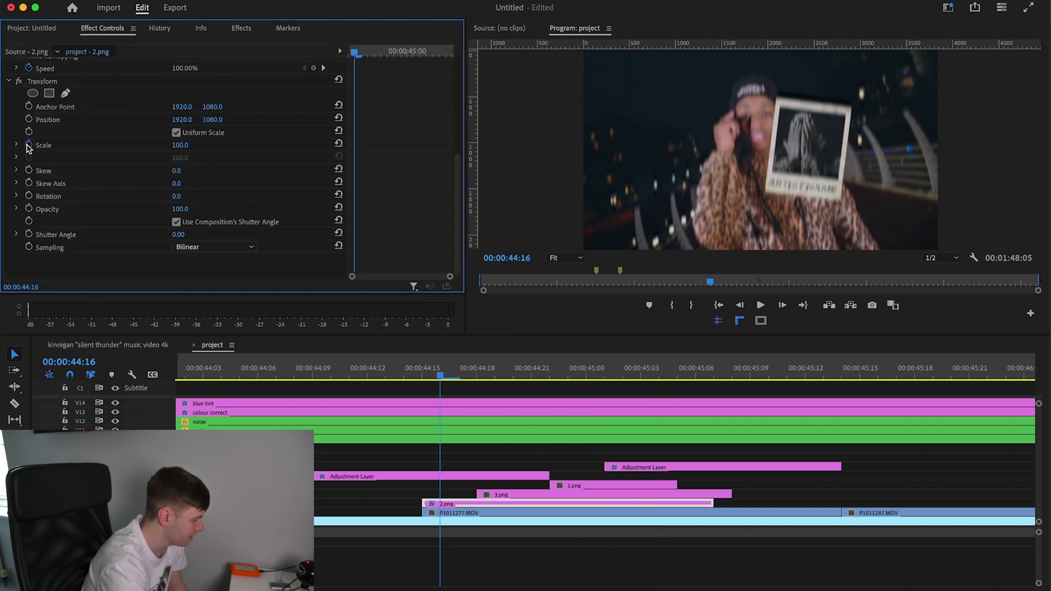
left_click(412, 52)
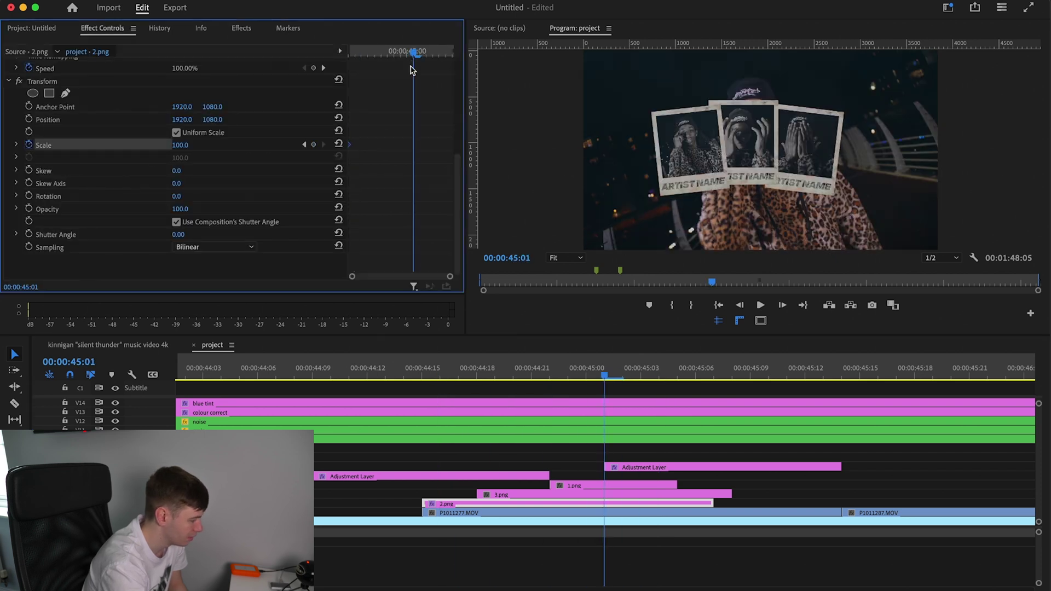
left_click_drag(180, 145, 186, 145)
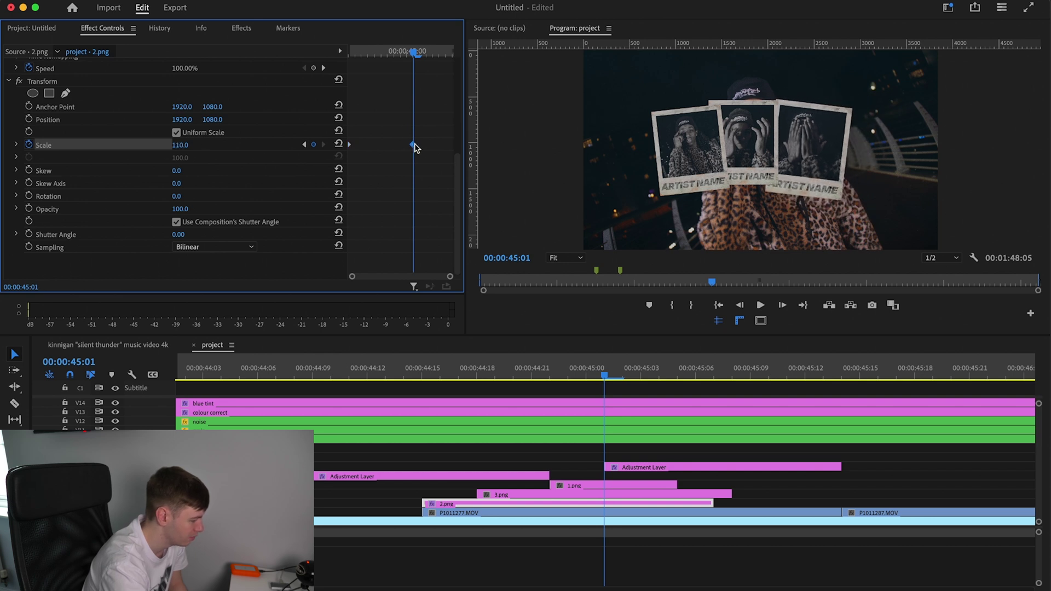
left_click(180, 145)
type("120")
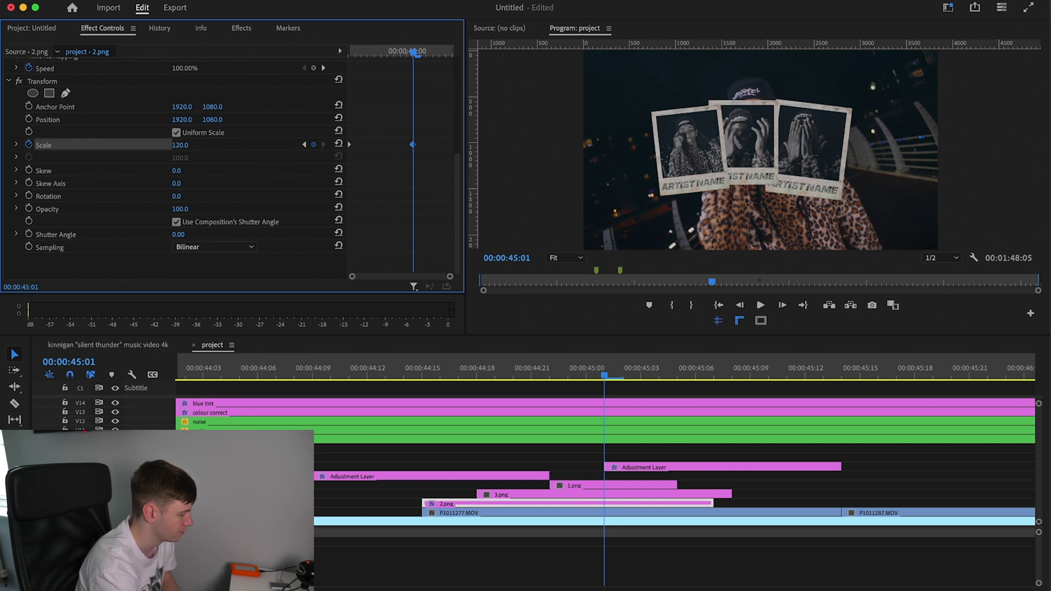
key("Return")
left_click_drag(413, 145, 459, 144)
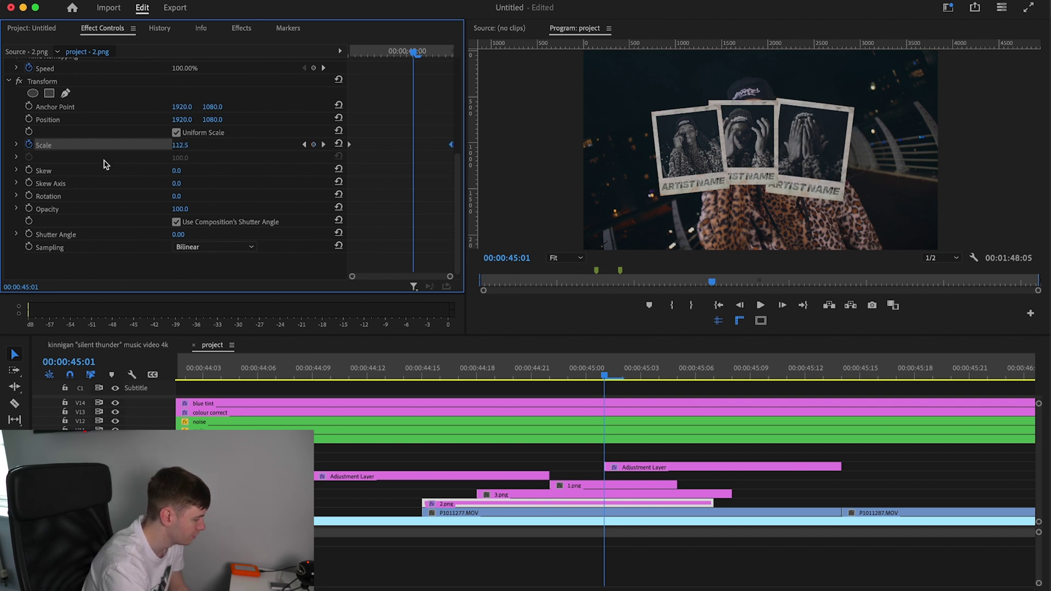
Keyframe the Transform rotation of 2.png from 0 at the clip's start to -15° at its end.
left_click(28, 196)
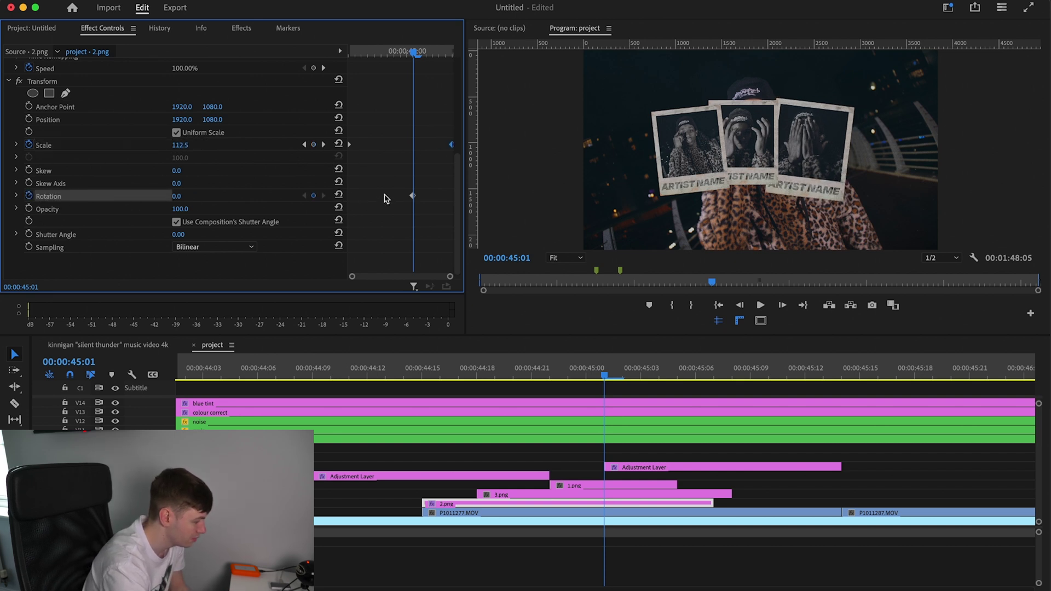
left_click_drag(180, 196, 148, 196)
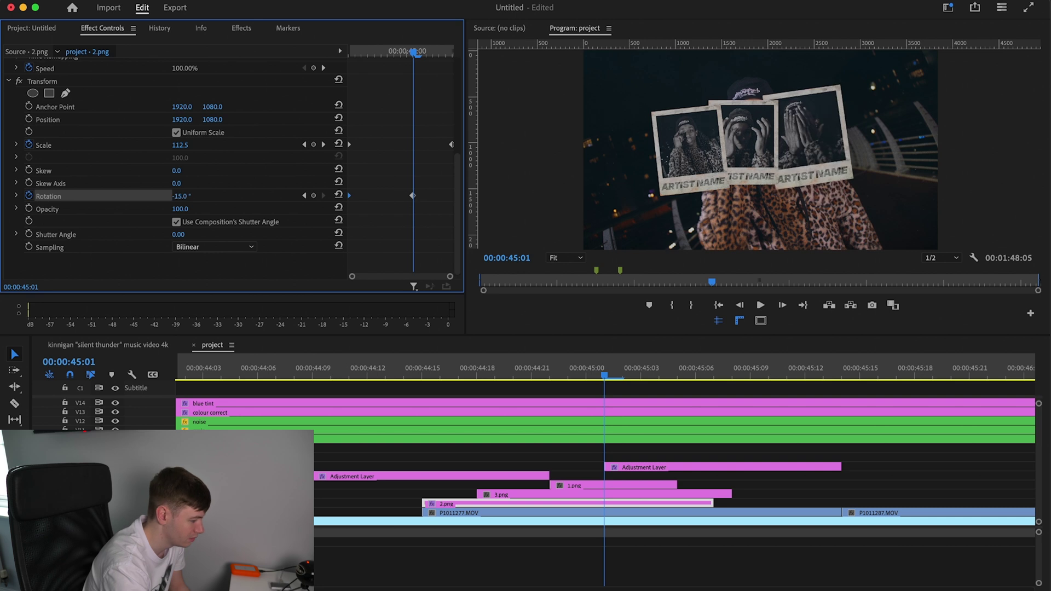
left_click_drag(413, 195, 451, 196)
Disable the 1.png clip and apply the Transform effect to the 3.png clip.
left_click_drag(606, 376, 476, 378)
left_click_drag(570, 469, 588, 494)
key("shift+super+e")
mouse_move(515, 376)
left_mouse_down()
mouse_move(534, 389)
mouse_move(613, 391)
mouse_move(680, 378)
mouse_move(494, 377)
left_mouse_up()
left_click(513, 495)
key("shift+e")
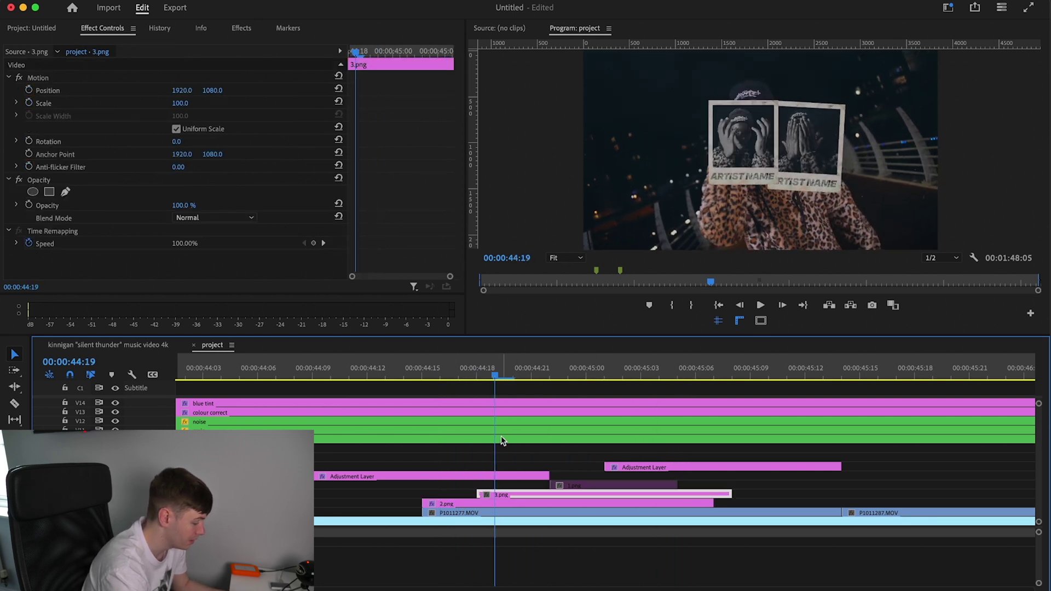
left_click(239, 30)
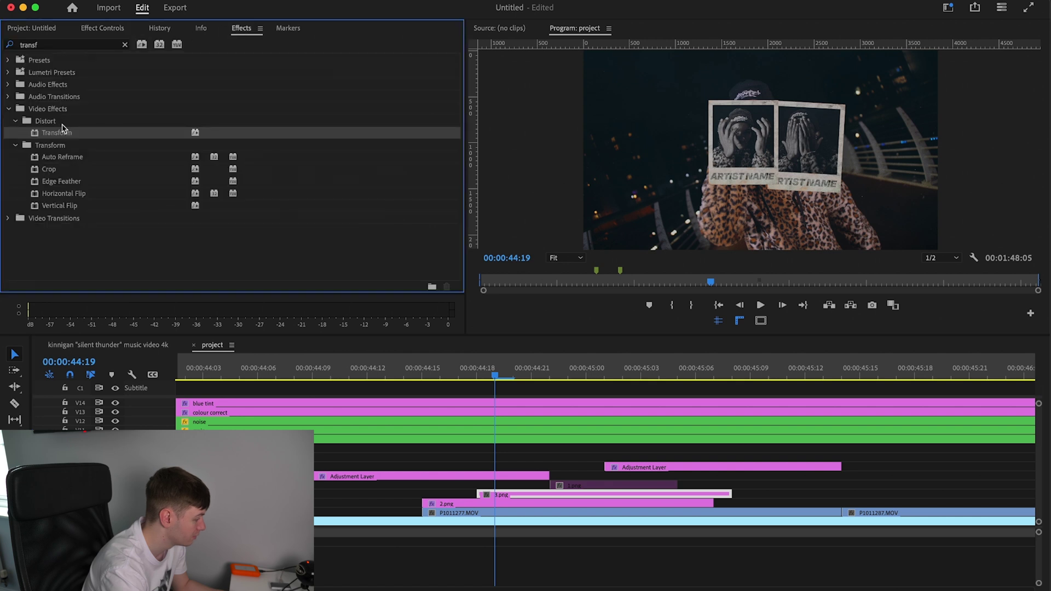
left_click_drag(447, 485, 515, 498)
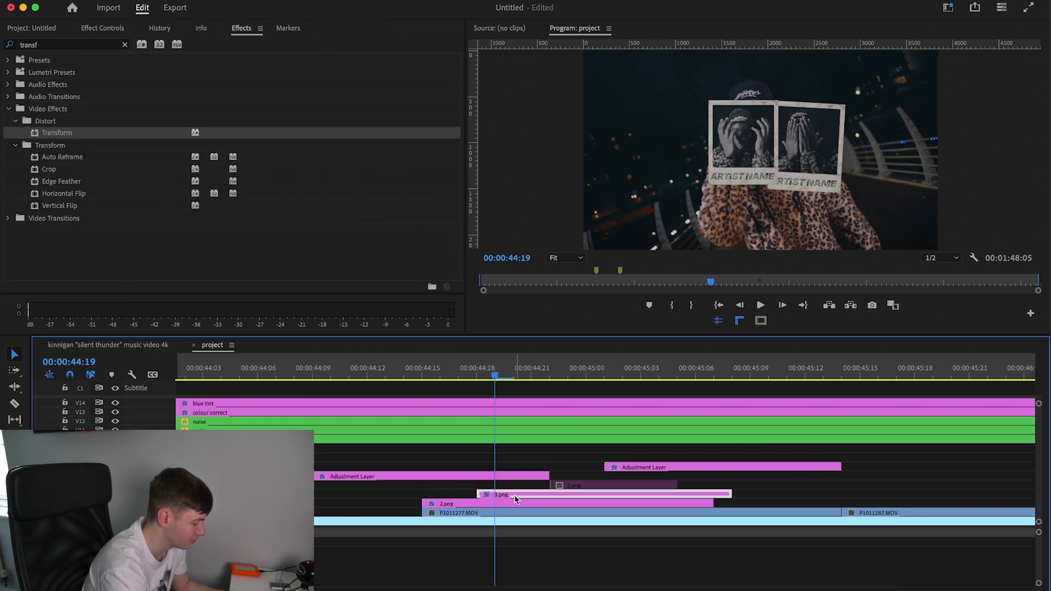
Keyframe the Transform scale of 3.png from 100 at its start to 141 at its end, and add a starting rotation keyframe of 0.
left_click(102, 28)
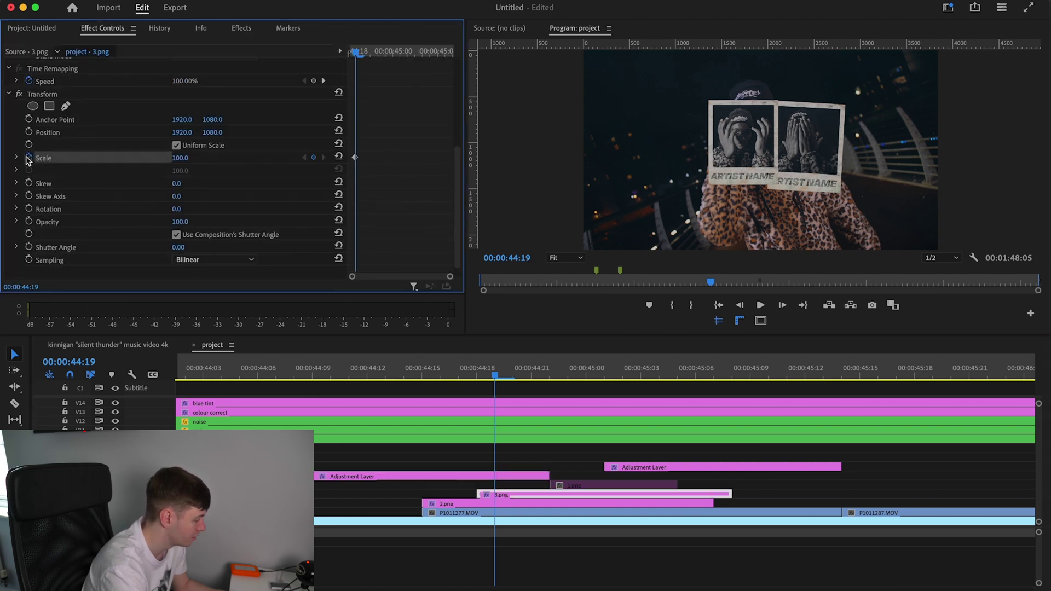
left_click(430, 52)
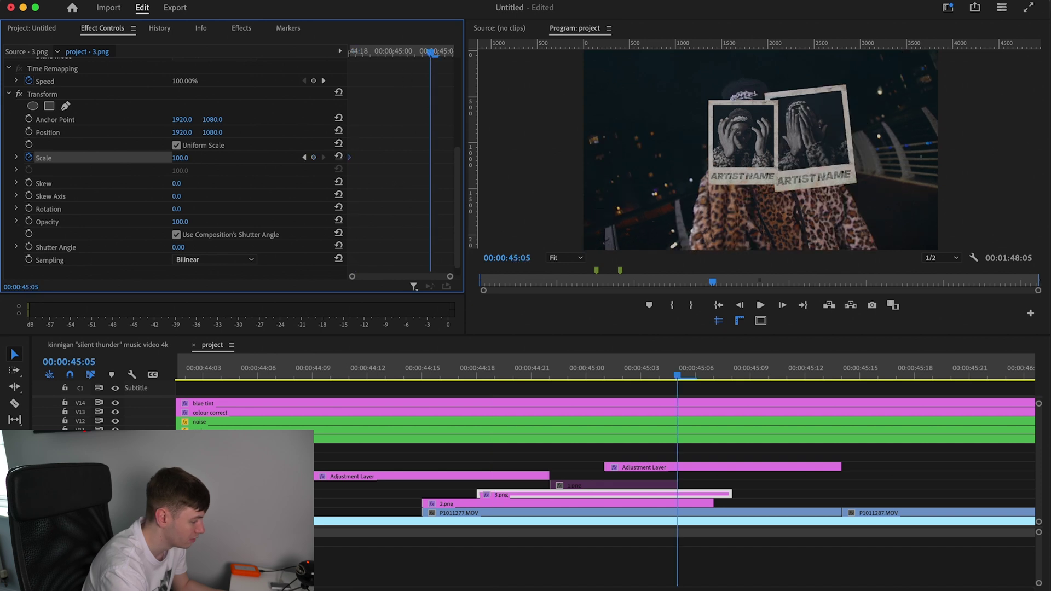
mouse_move(182, 158)
left_mouse_down()
mouse_move(204, 158)
mouse_move(182, 157)
left_mouse_up()
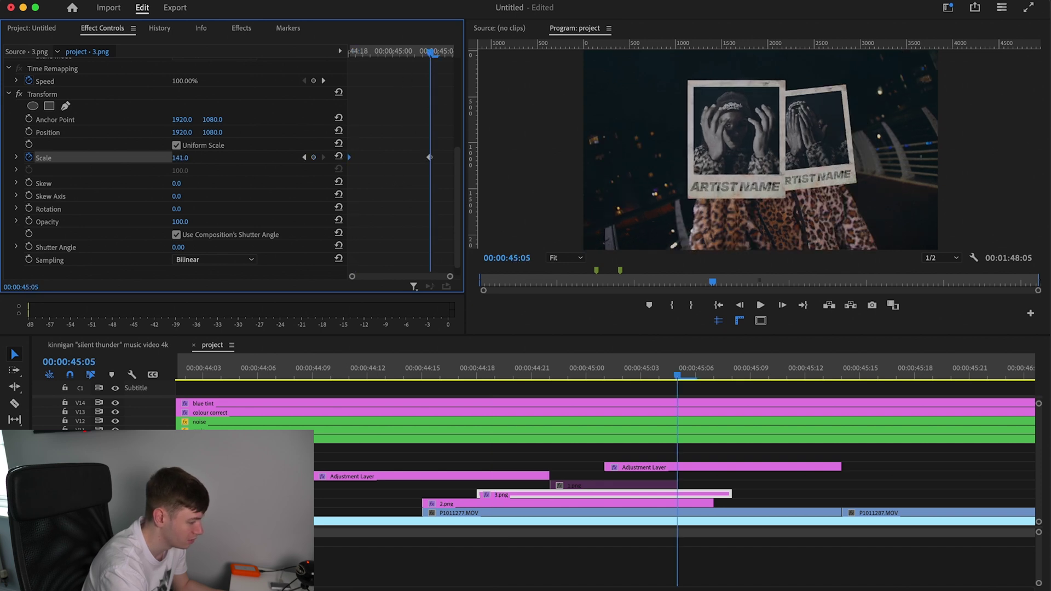
left_click_drag(430, 159, 469, 268)
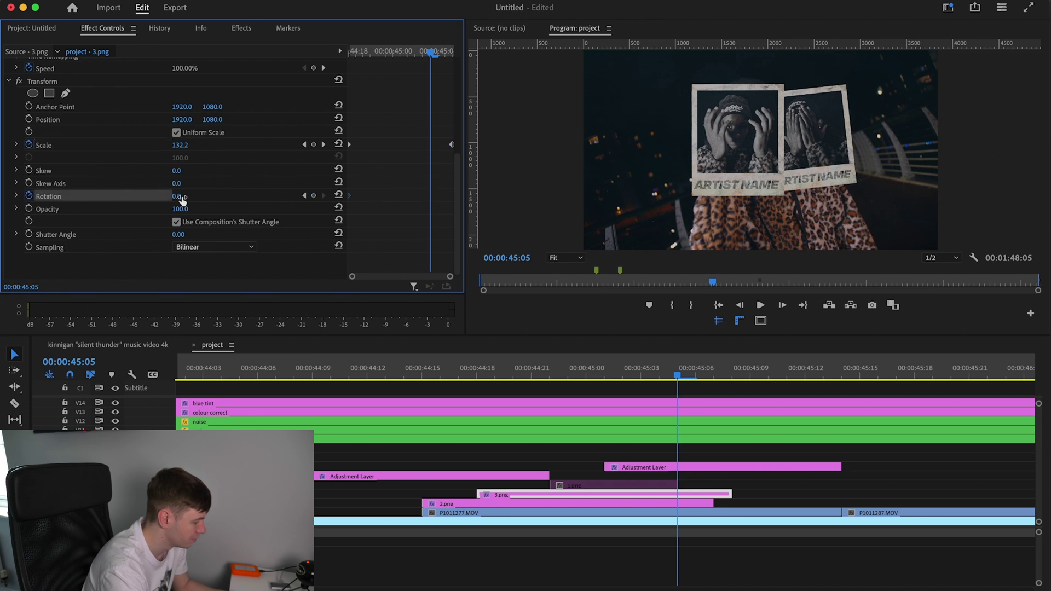
Play back the animated 2.png and 3.png clips, re-enable 1.png, and place the playhead at 00:00:45:00.
key("space")
left_click_drag(528, 375, 383, 375)
key("space")
key("space")
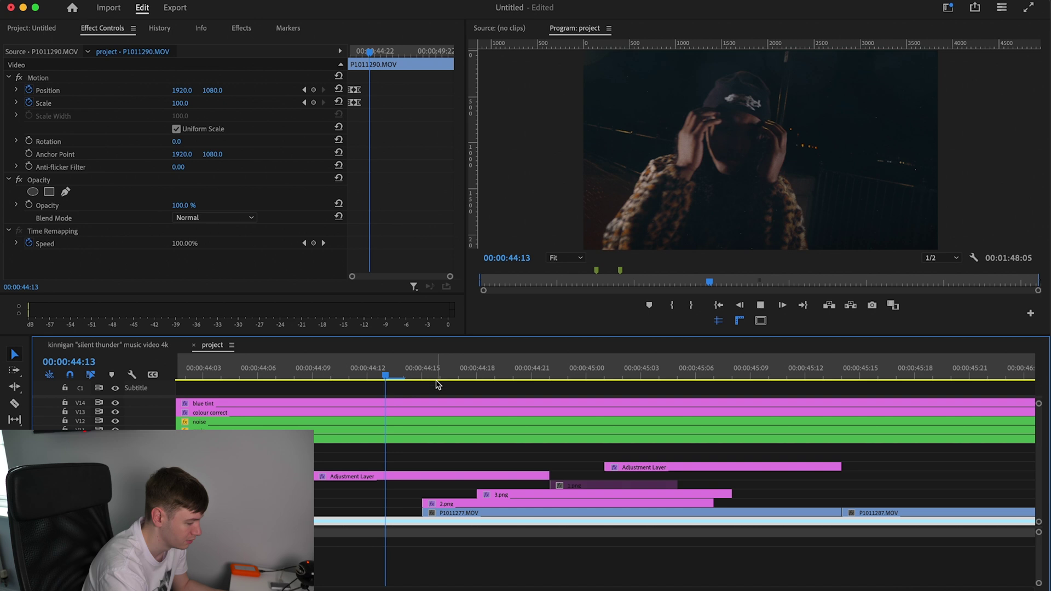
key("space")
left_click_drag(533, 376, 586, 377)
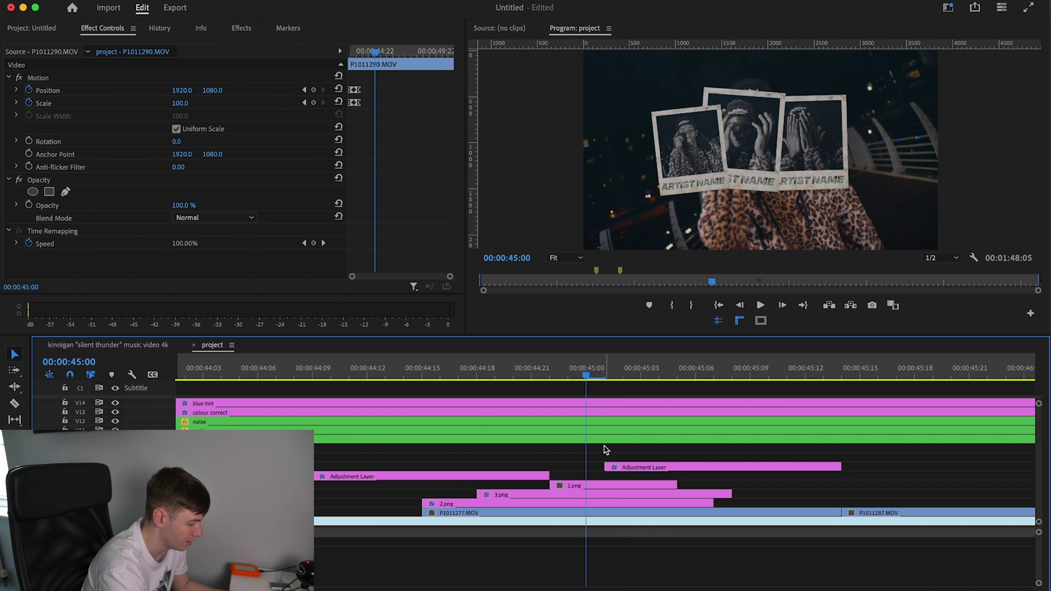
Apply the Transform effect to the 1.png clip and open its effect settings.
left_click(589, 486)
left_click(245, 28)
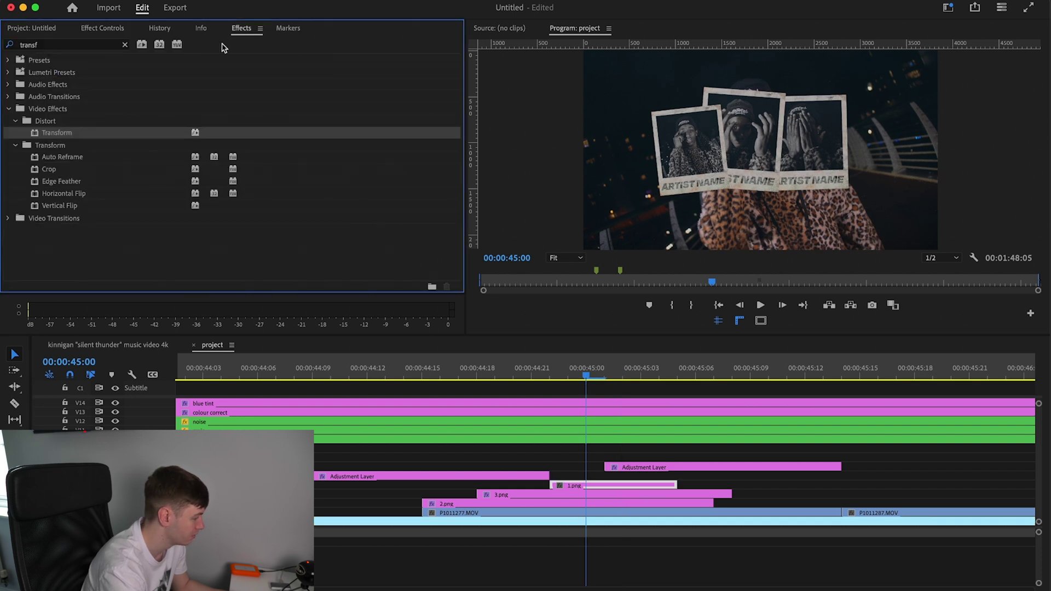
left_click(589, 487)
left_click(104, 28)
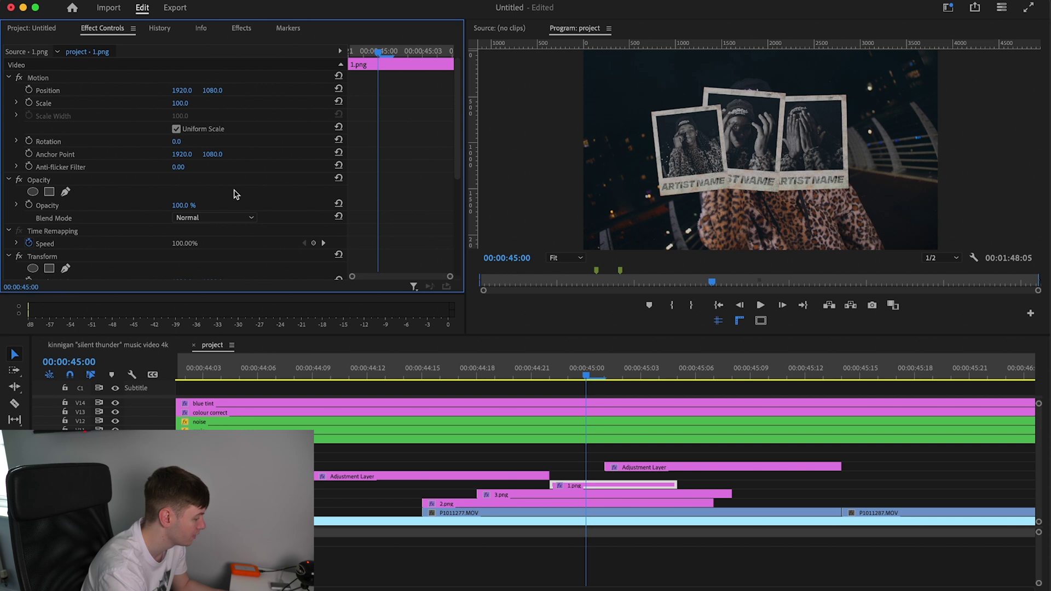
Keyframe the Transform scale of 1.png to grow from 100 at its start until its end, and move the clip below 3.png.
scroll(235, 194, "down", 5)
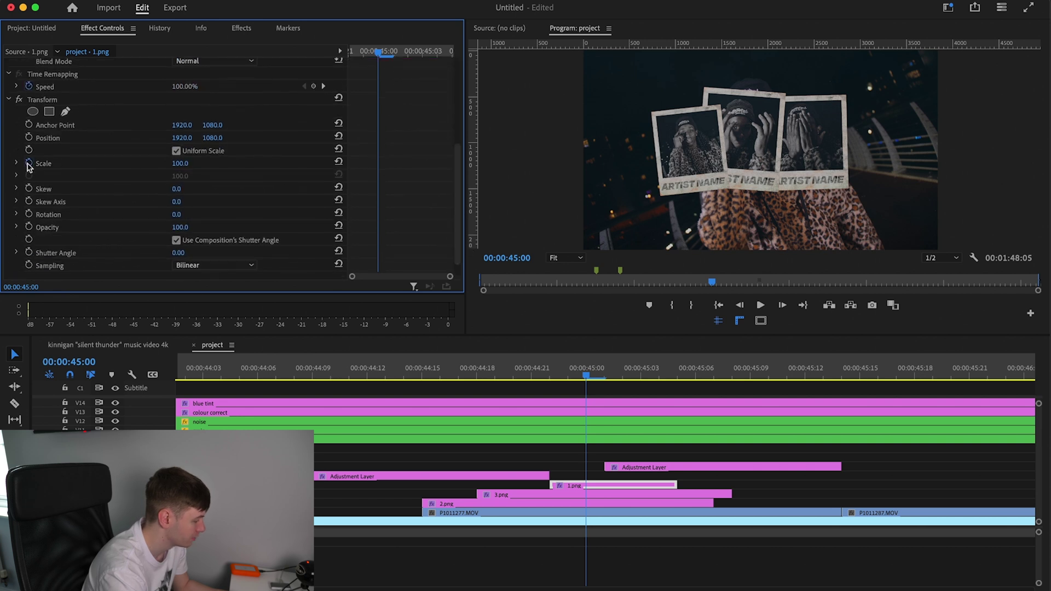
mouse_move(175, 164)
left_mouse_down()
mouse_move(195, 164)
mouse_move(180, 164)
left_mouse_up()
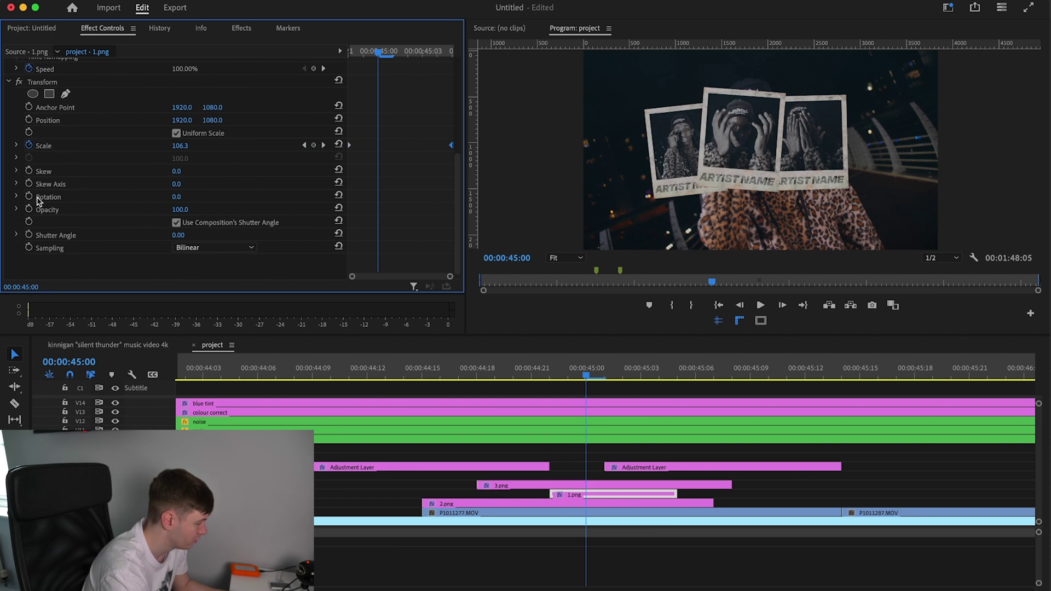